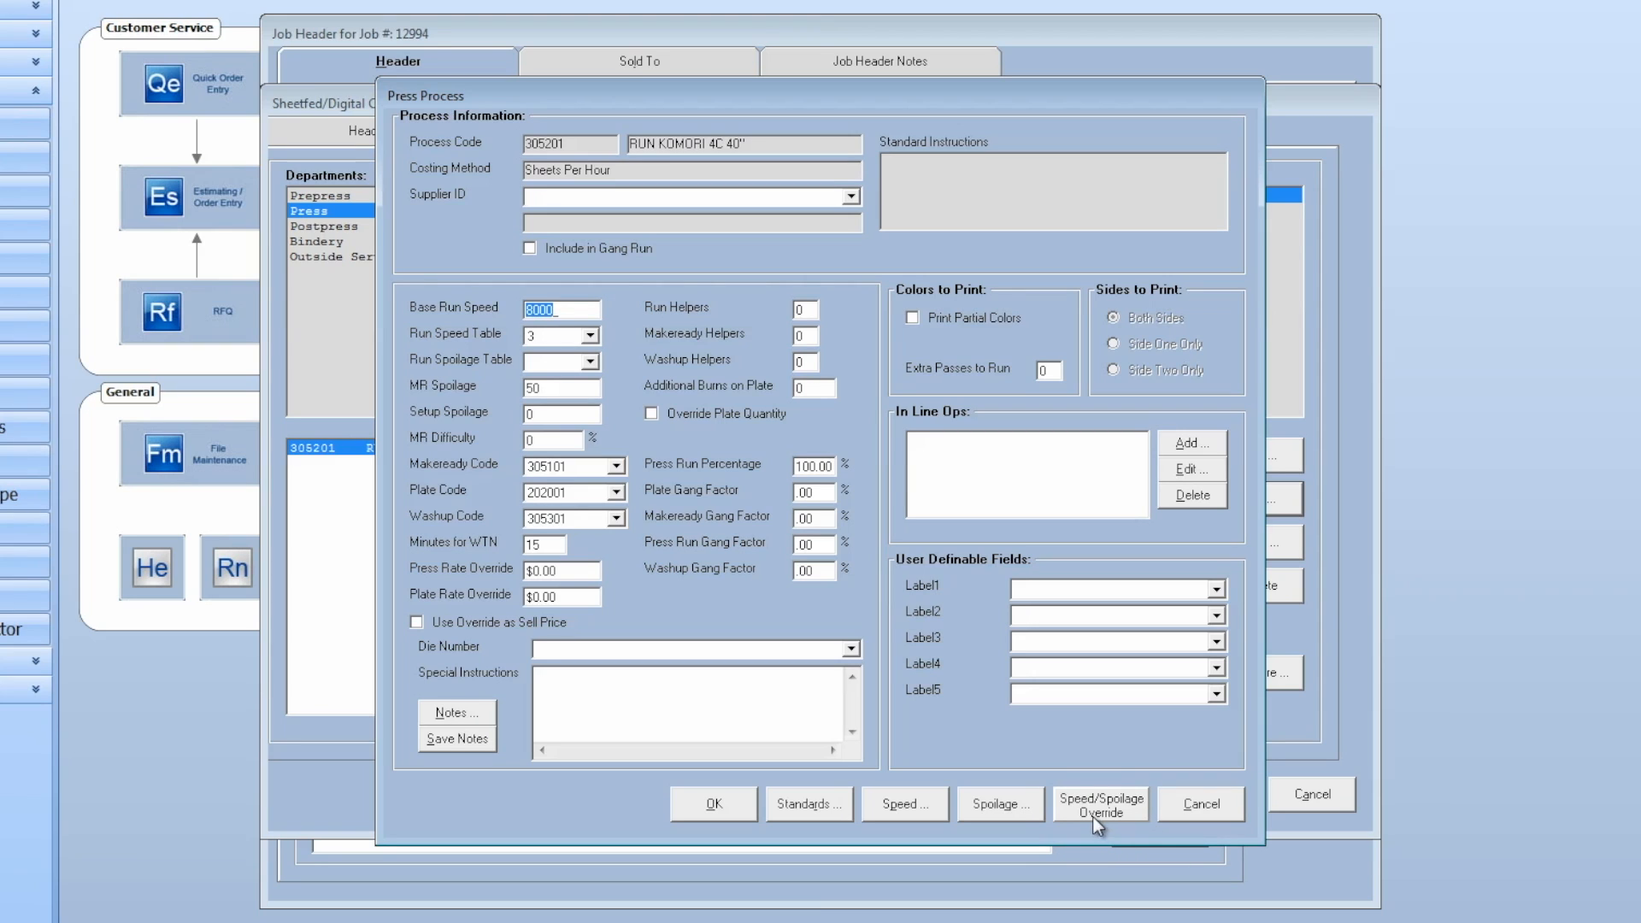
Review the speed and spoilage override details per quantity for the Komori 4C 40" press process, then close them without changes.
left_click(1102, 808)
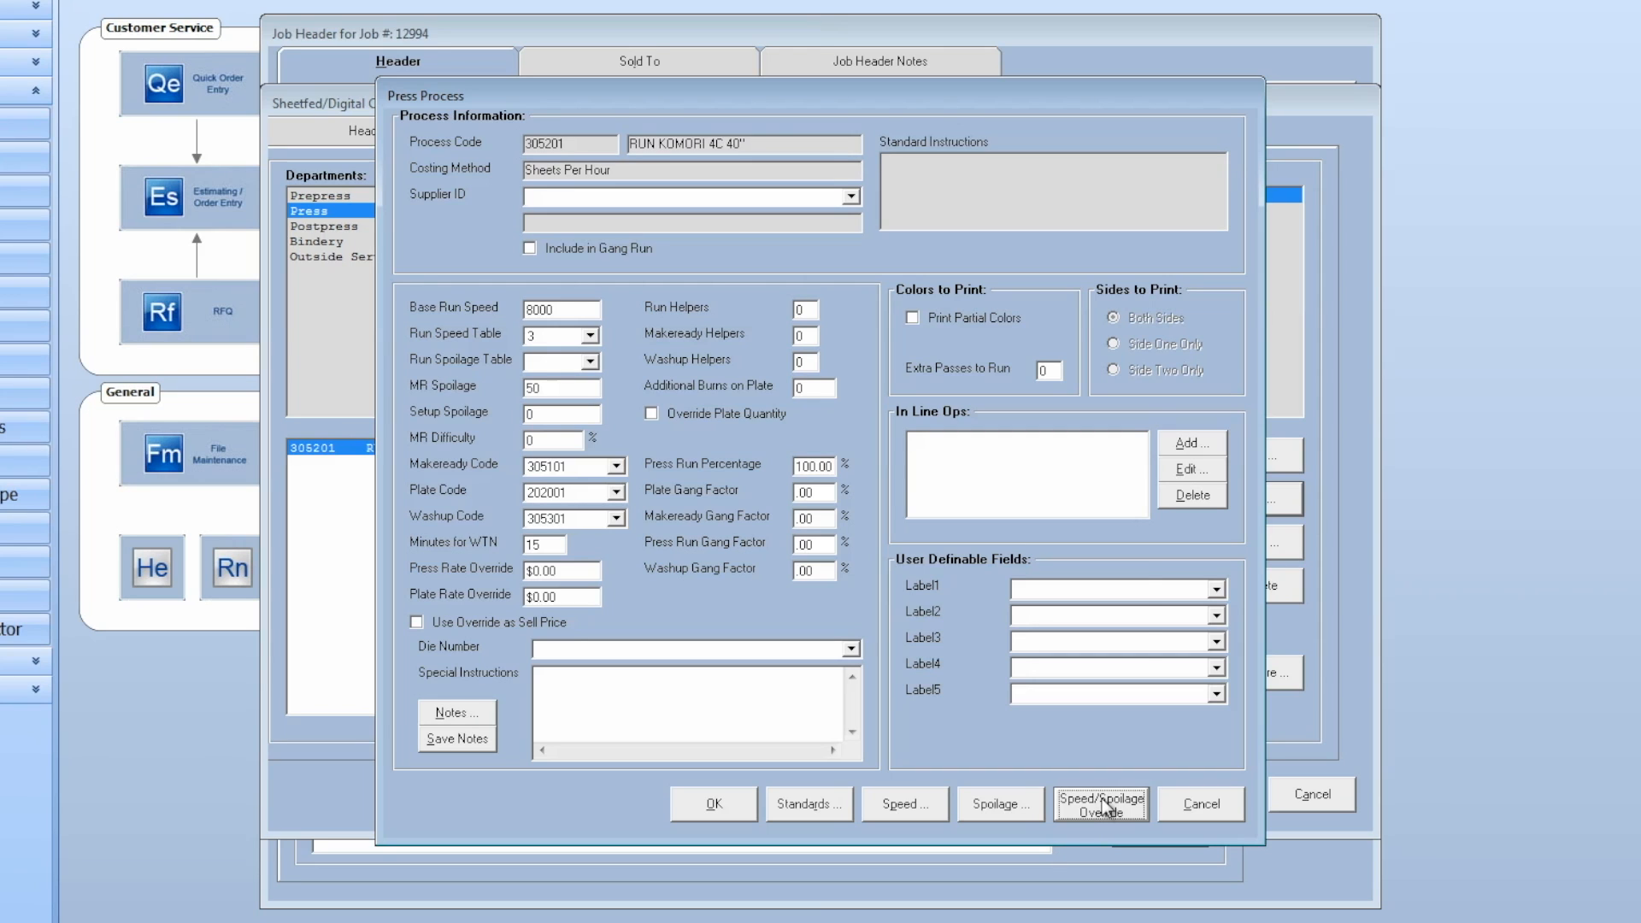
left_click(1108, 807)
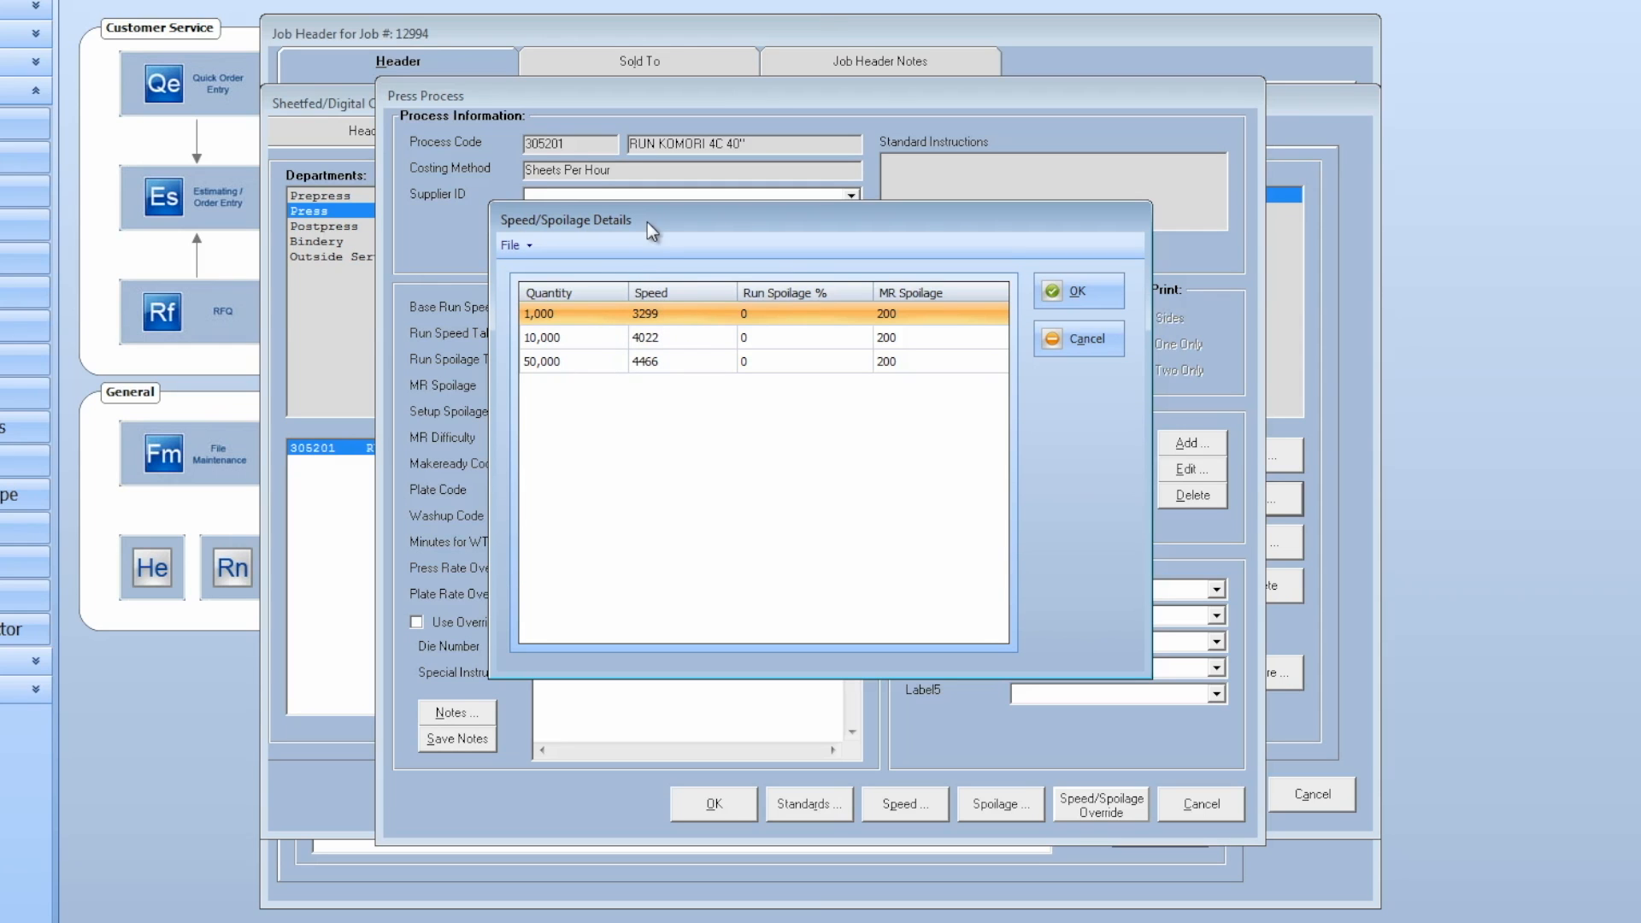
left_click_drag(648, 219, 1058, 223)
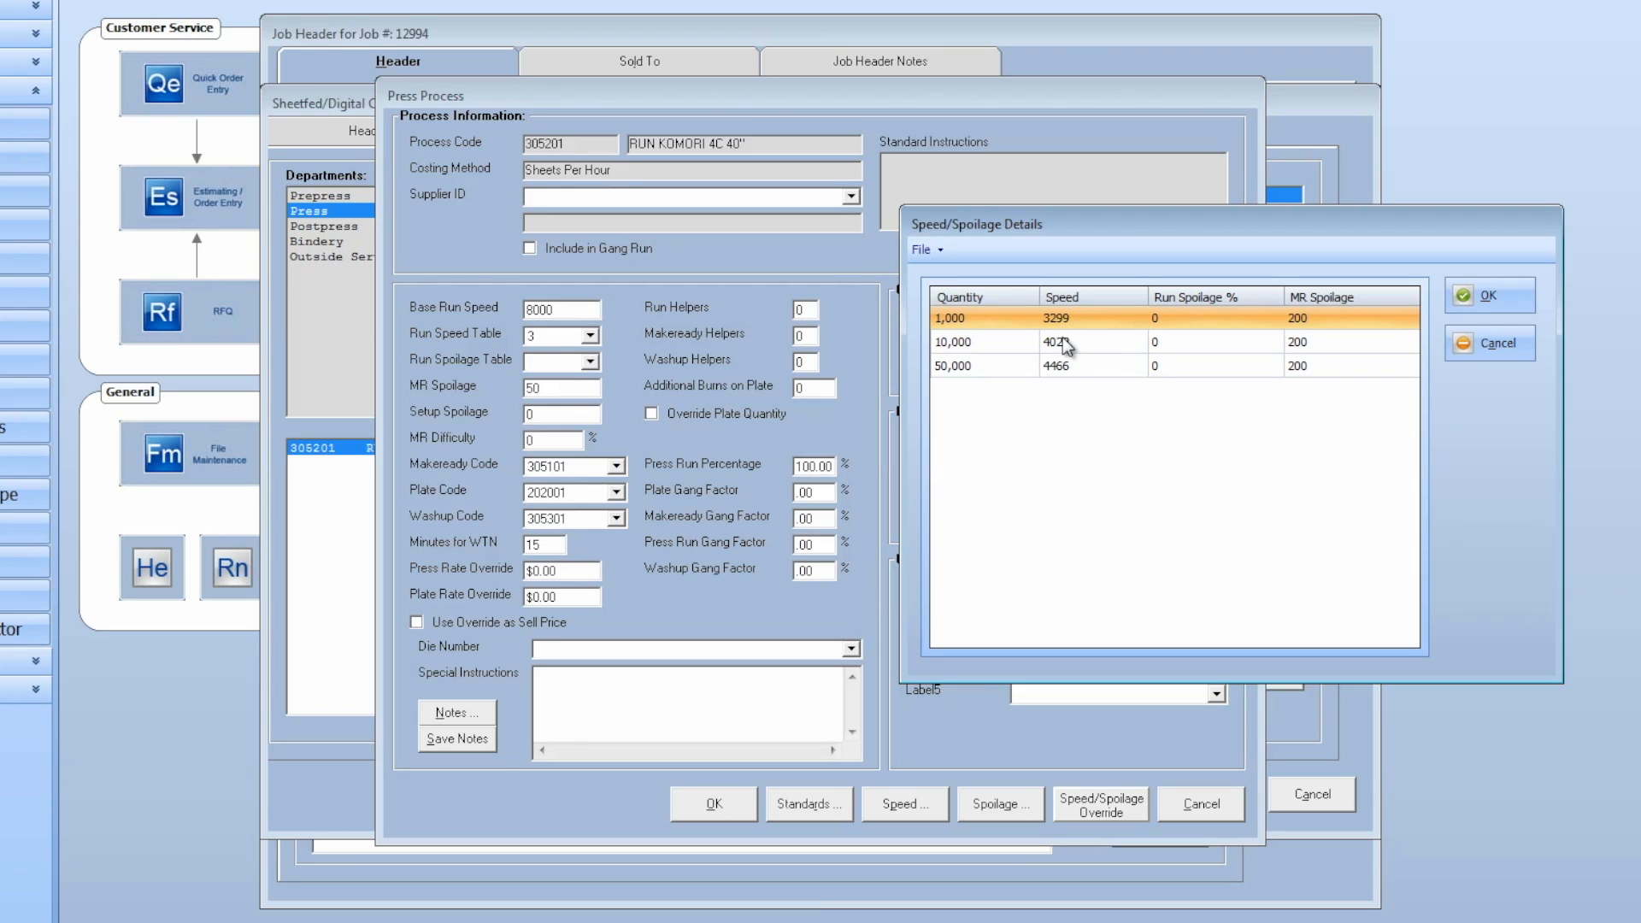
left_click(1509, 343)
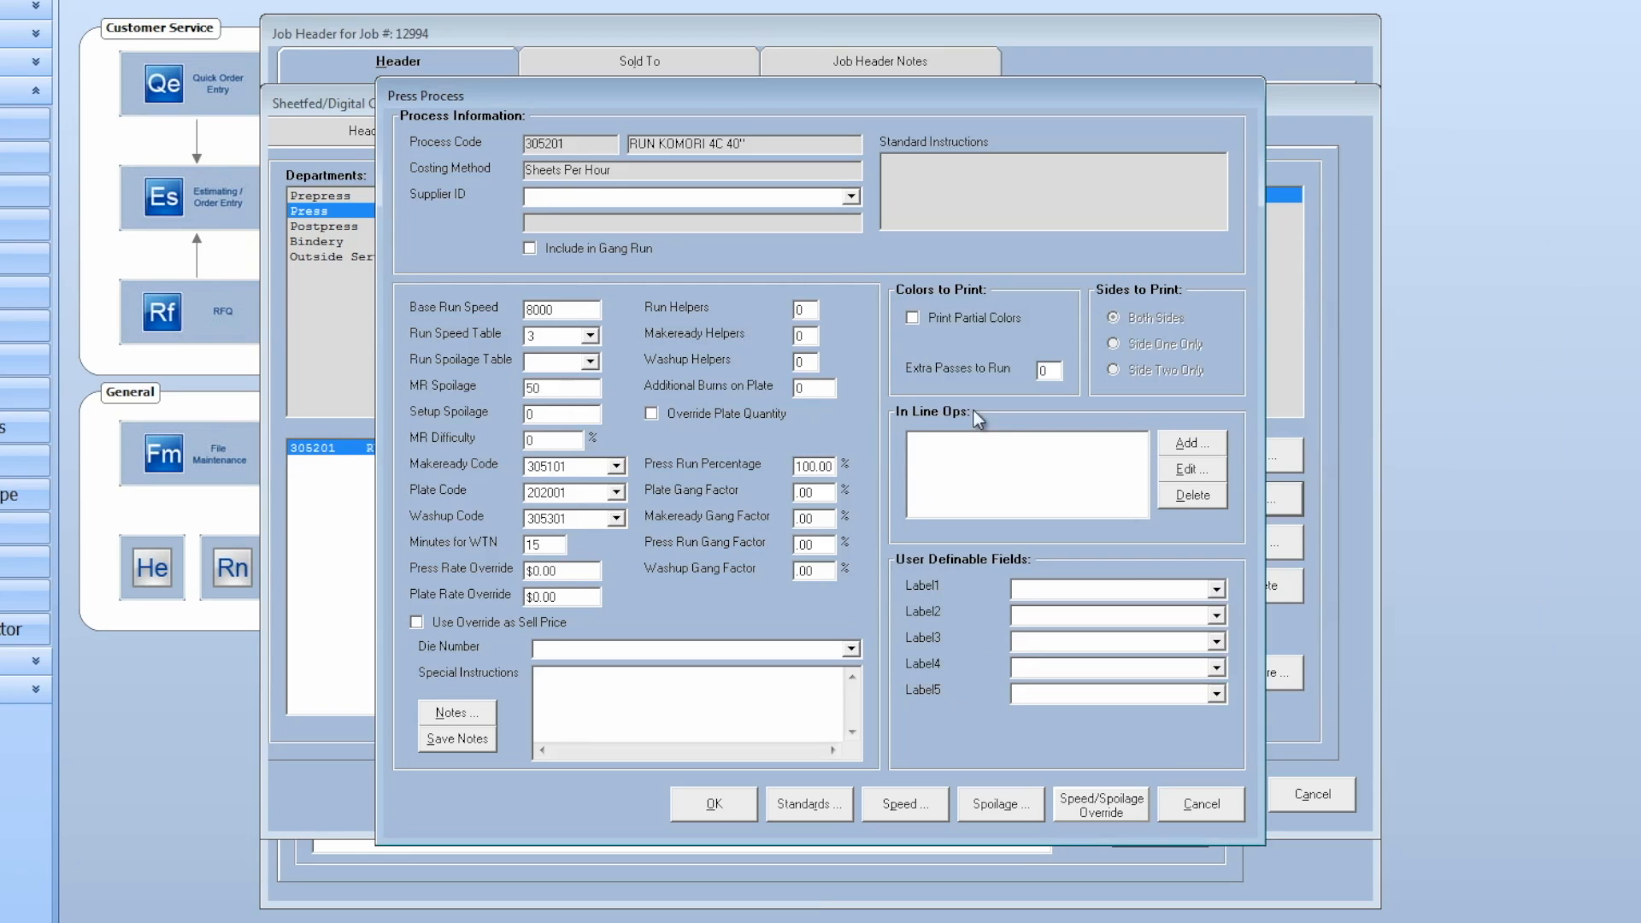
Set the run spoilage table to 20PER and check its effect in the speed/spoilage override details.
left_click(590, 362)
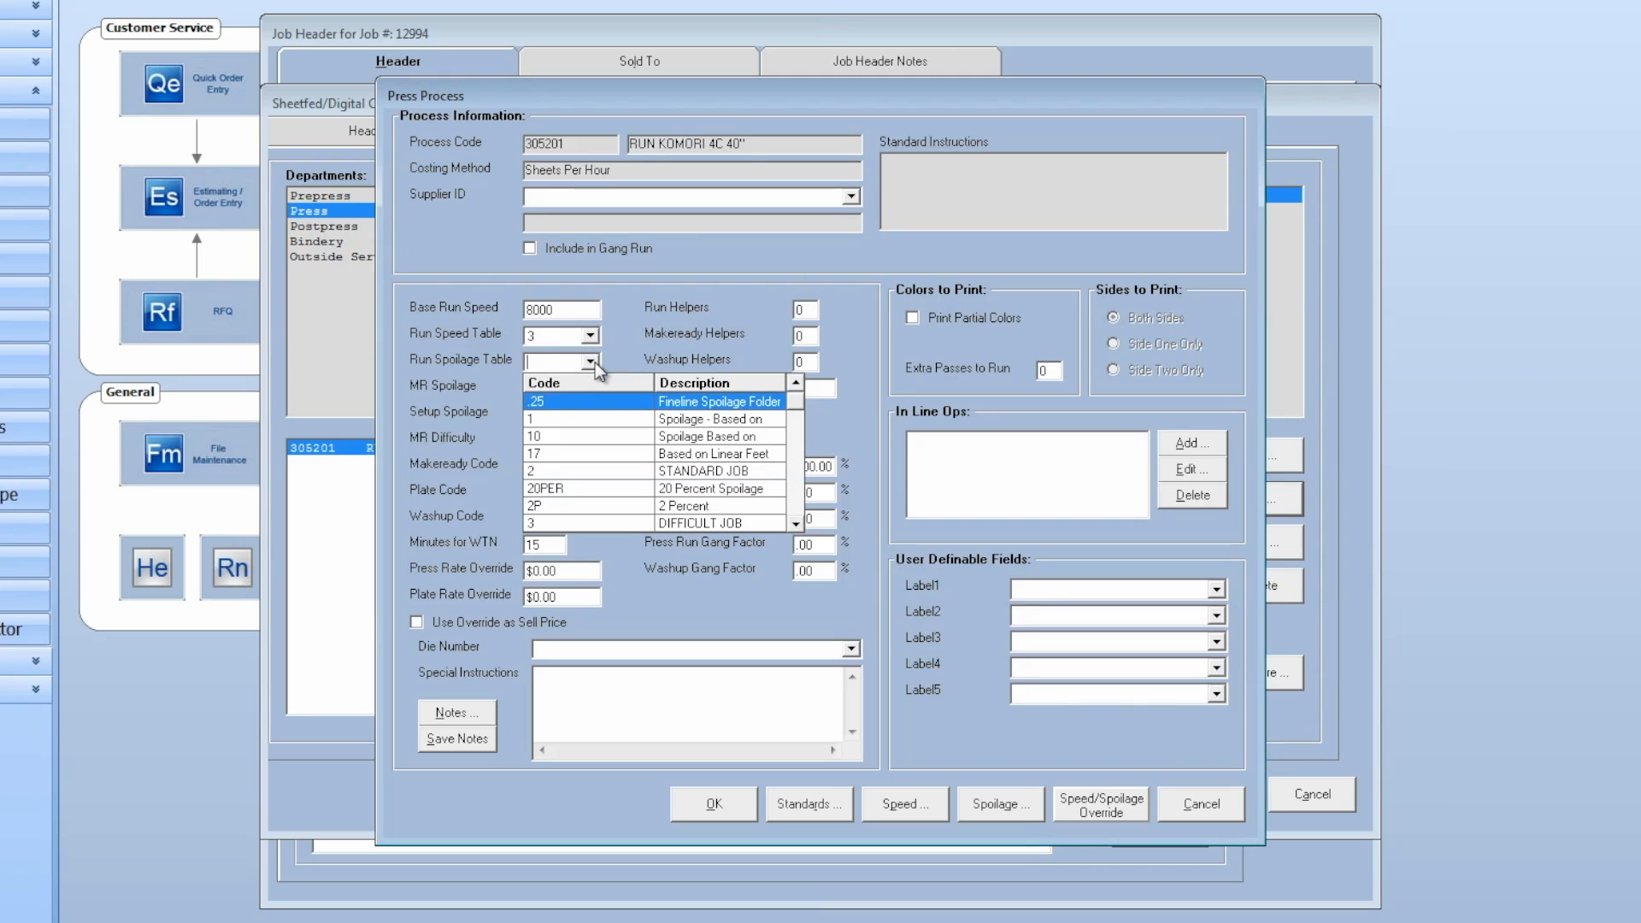
left_click(691, 491)
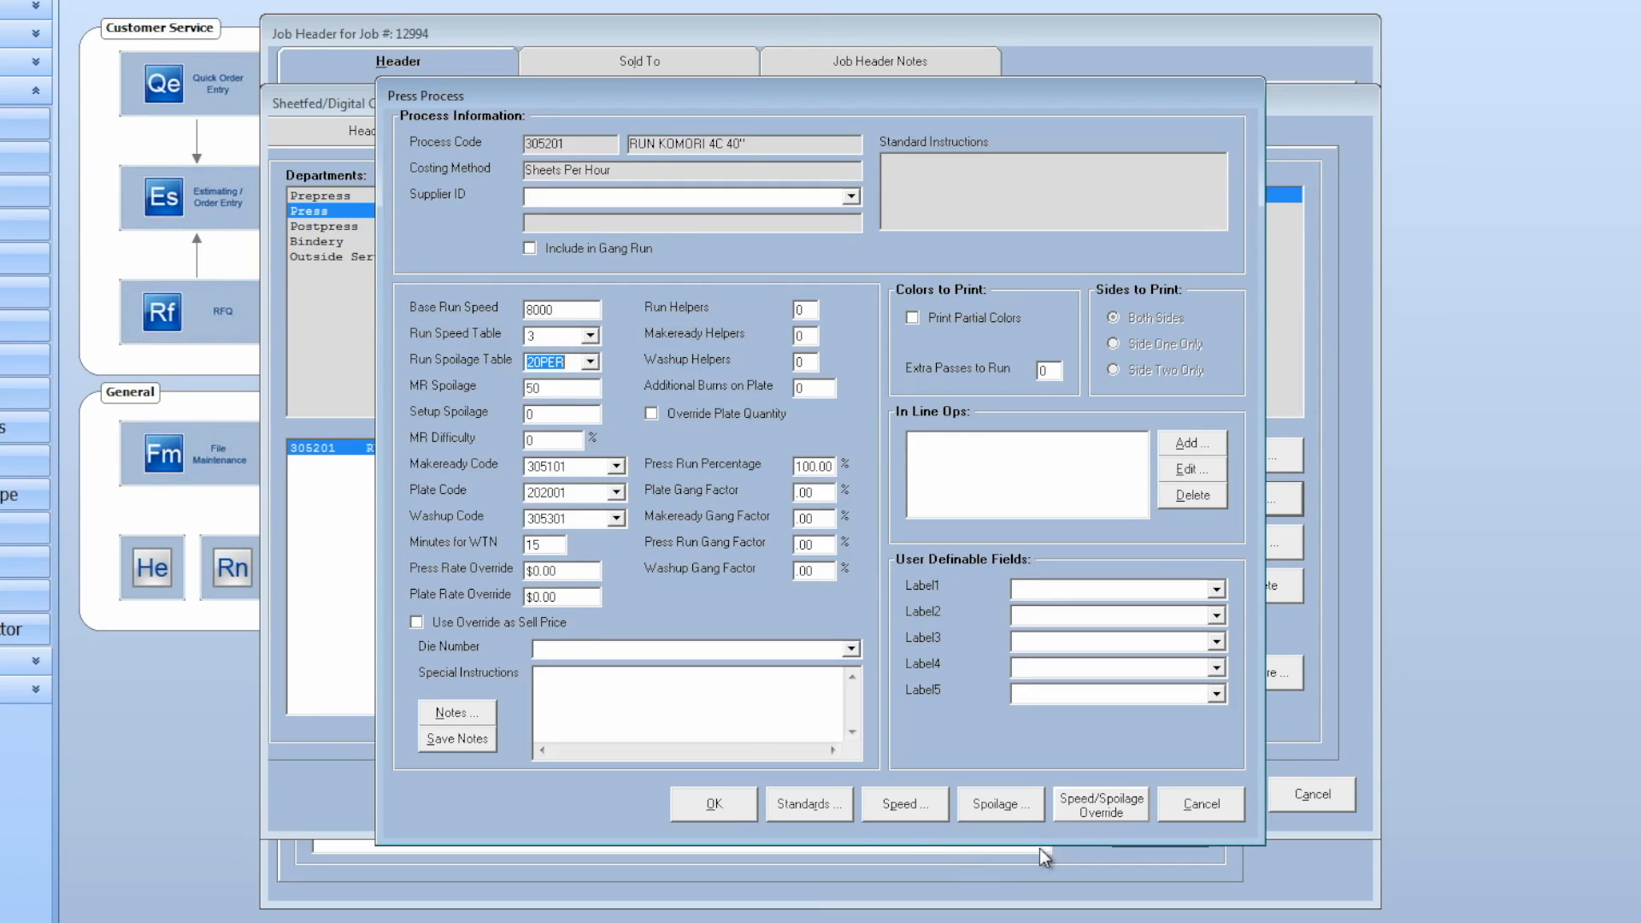
left_click(1106, 795)
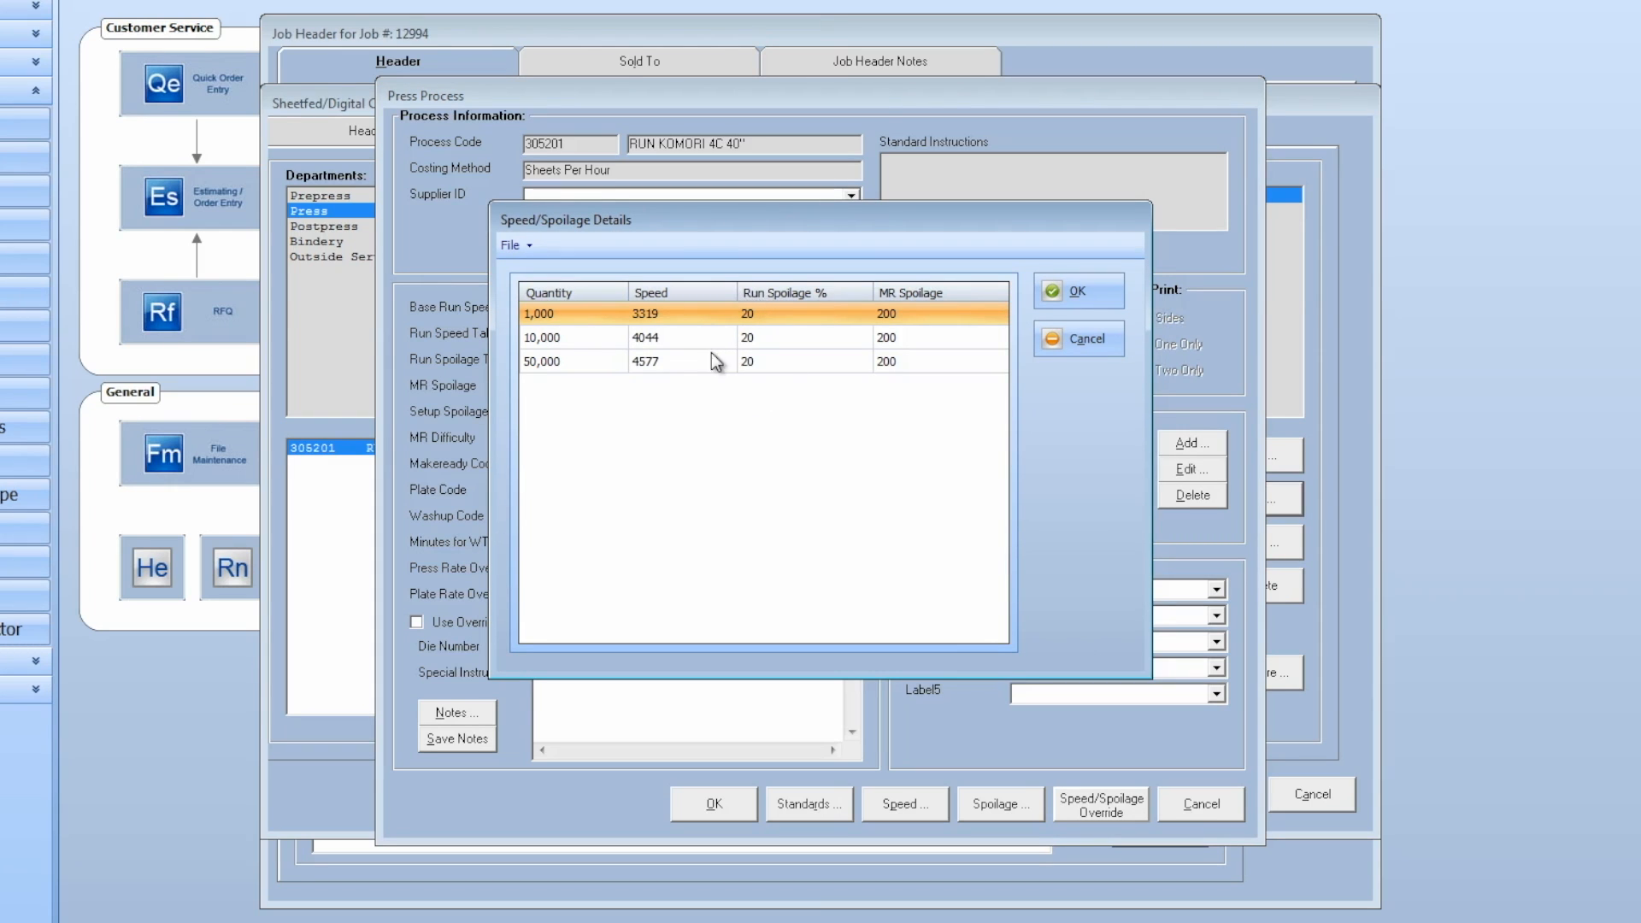
left_click(1070, 340)
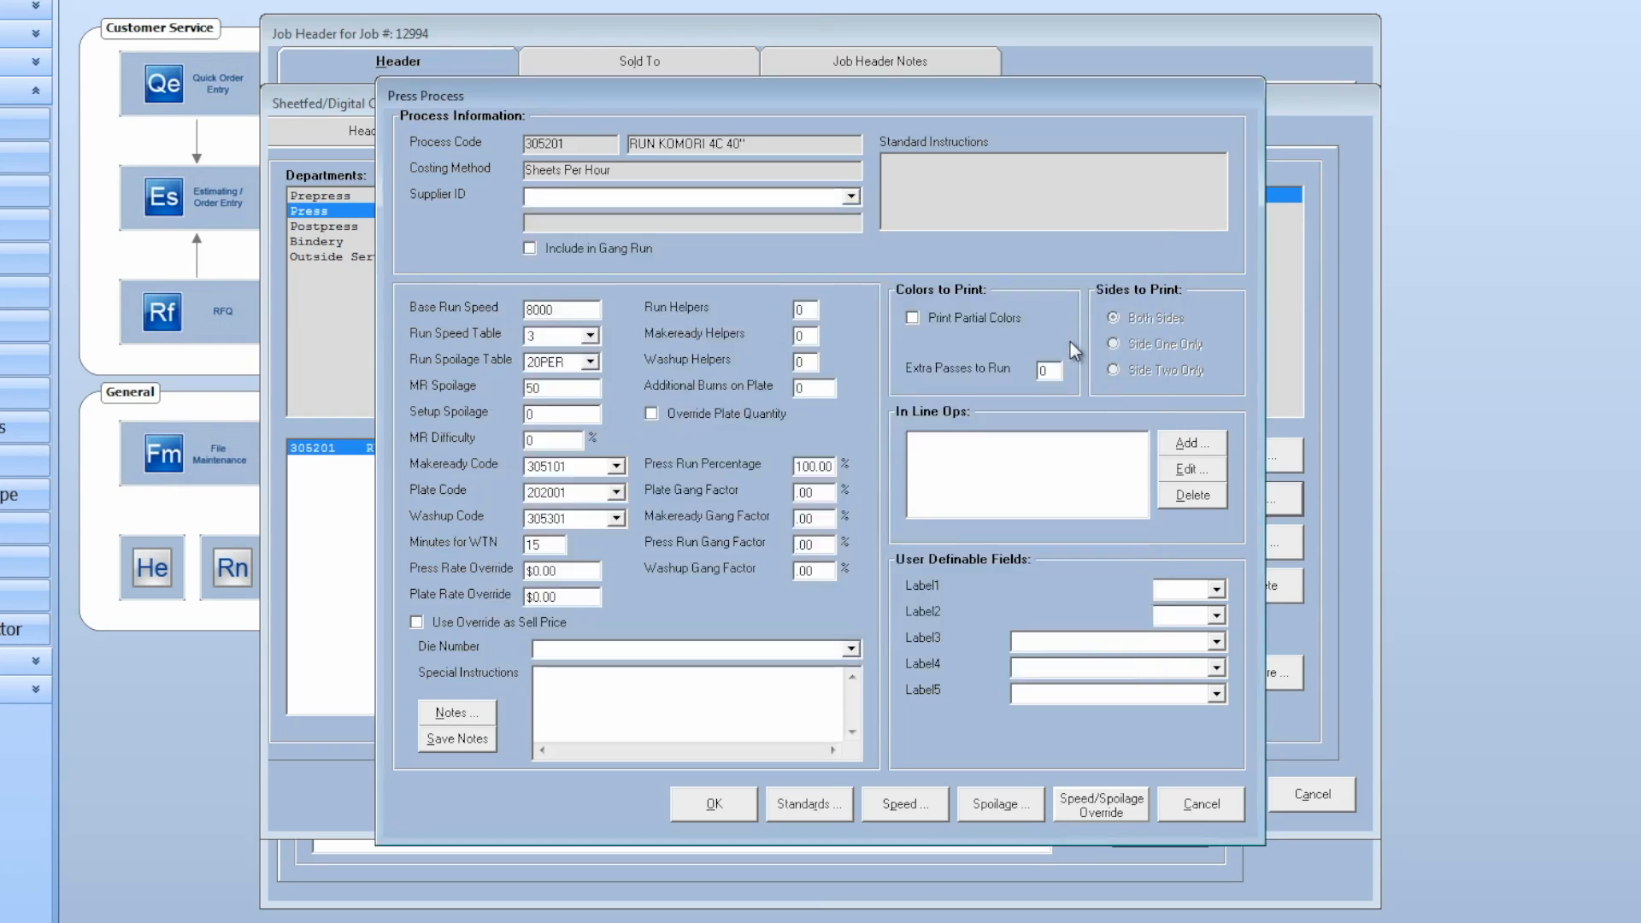
Add the in-line operation 20, 10% Slowdown, to the press process and accept the process changes.
left_click(1199, 444)
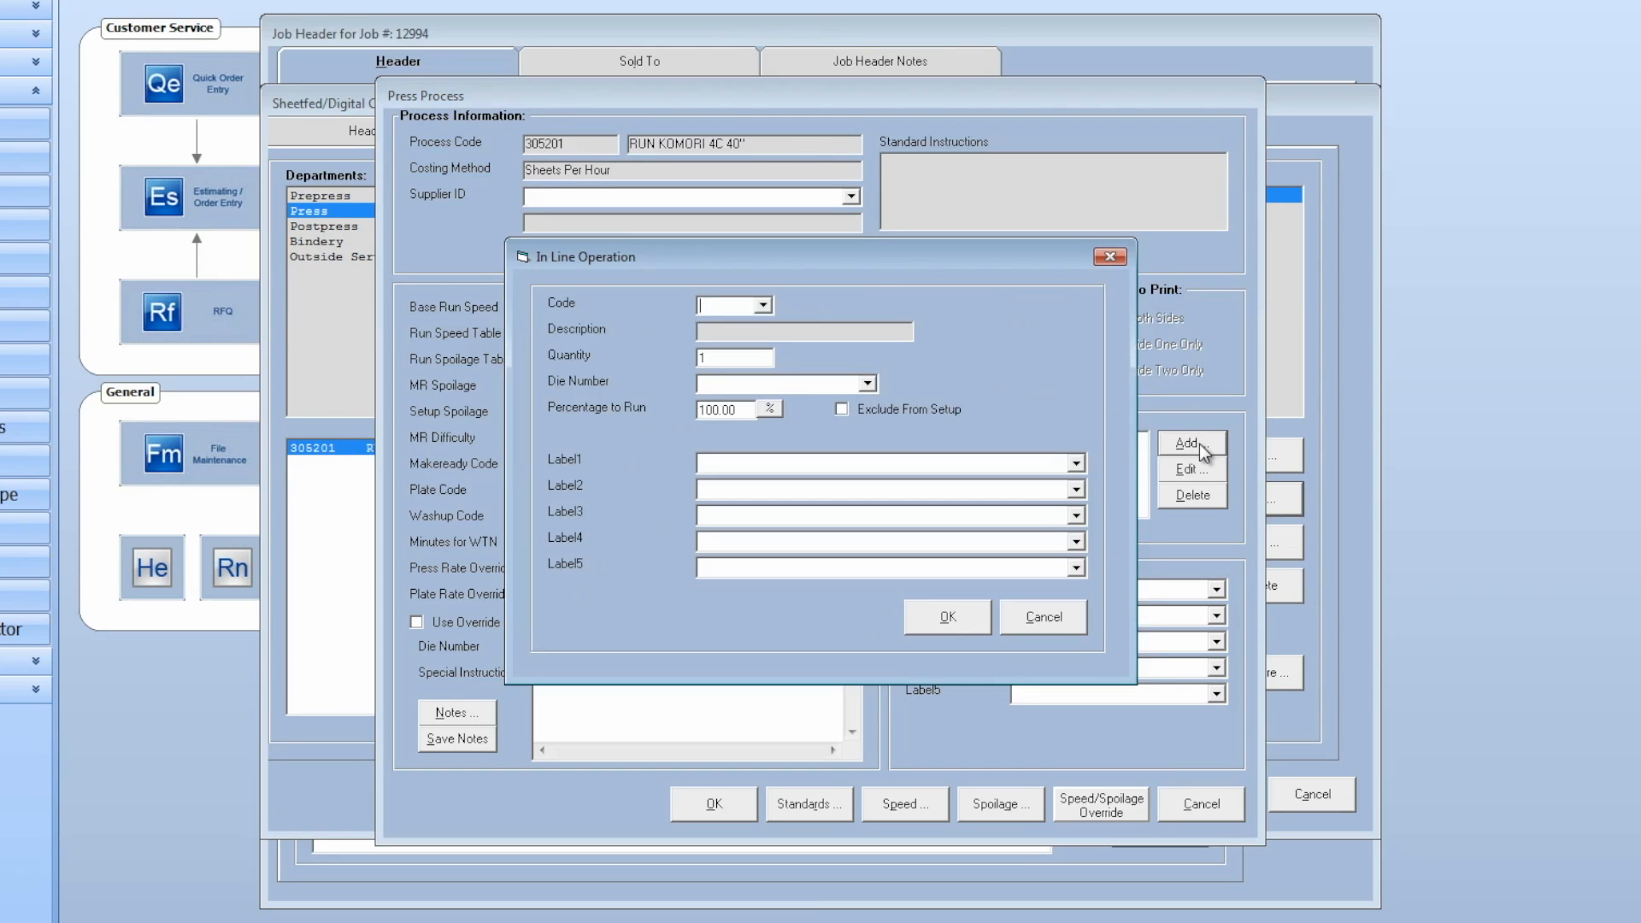
left_click(763, 306)
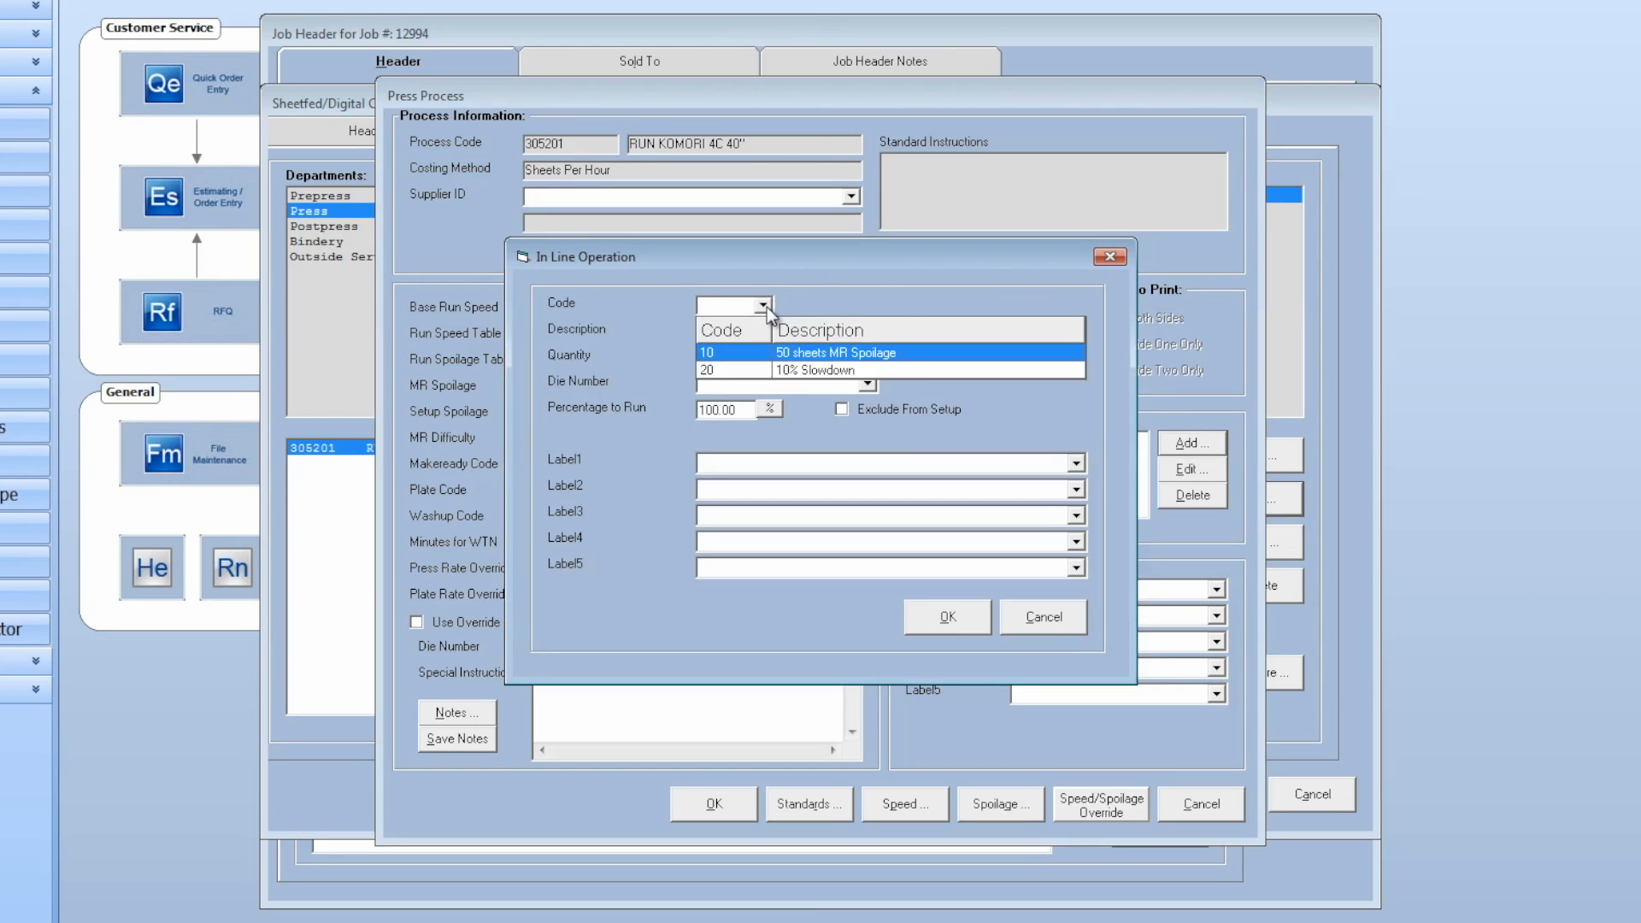
left_click(807, 372)
left_click(955, 614)
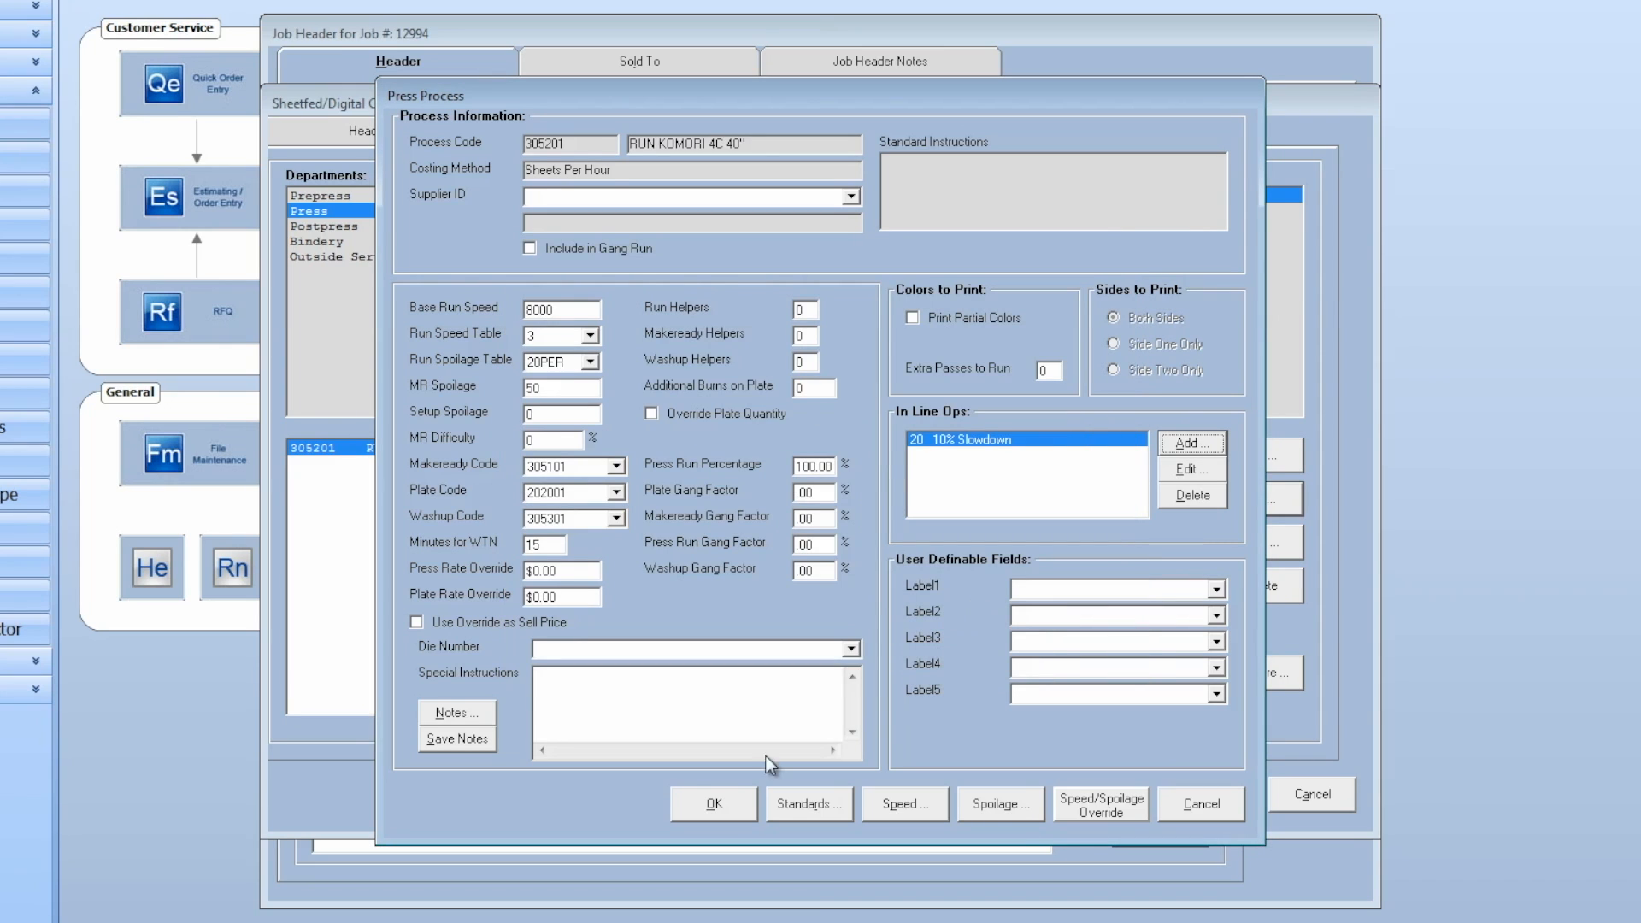
left_click(711, 803)
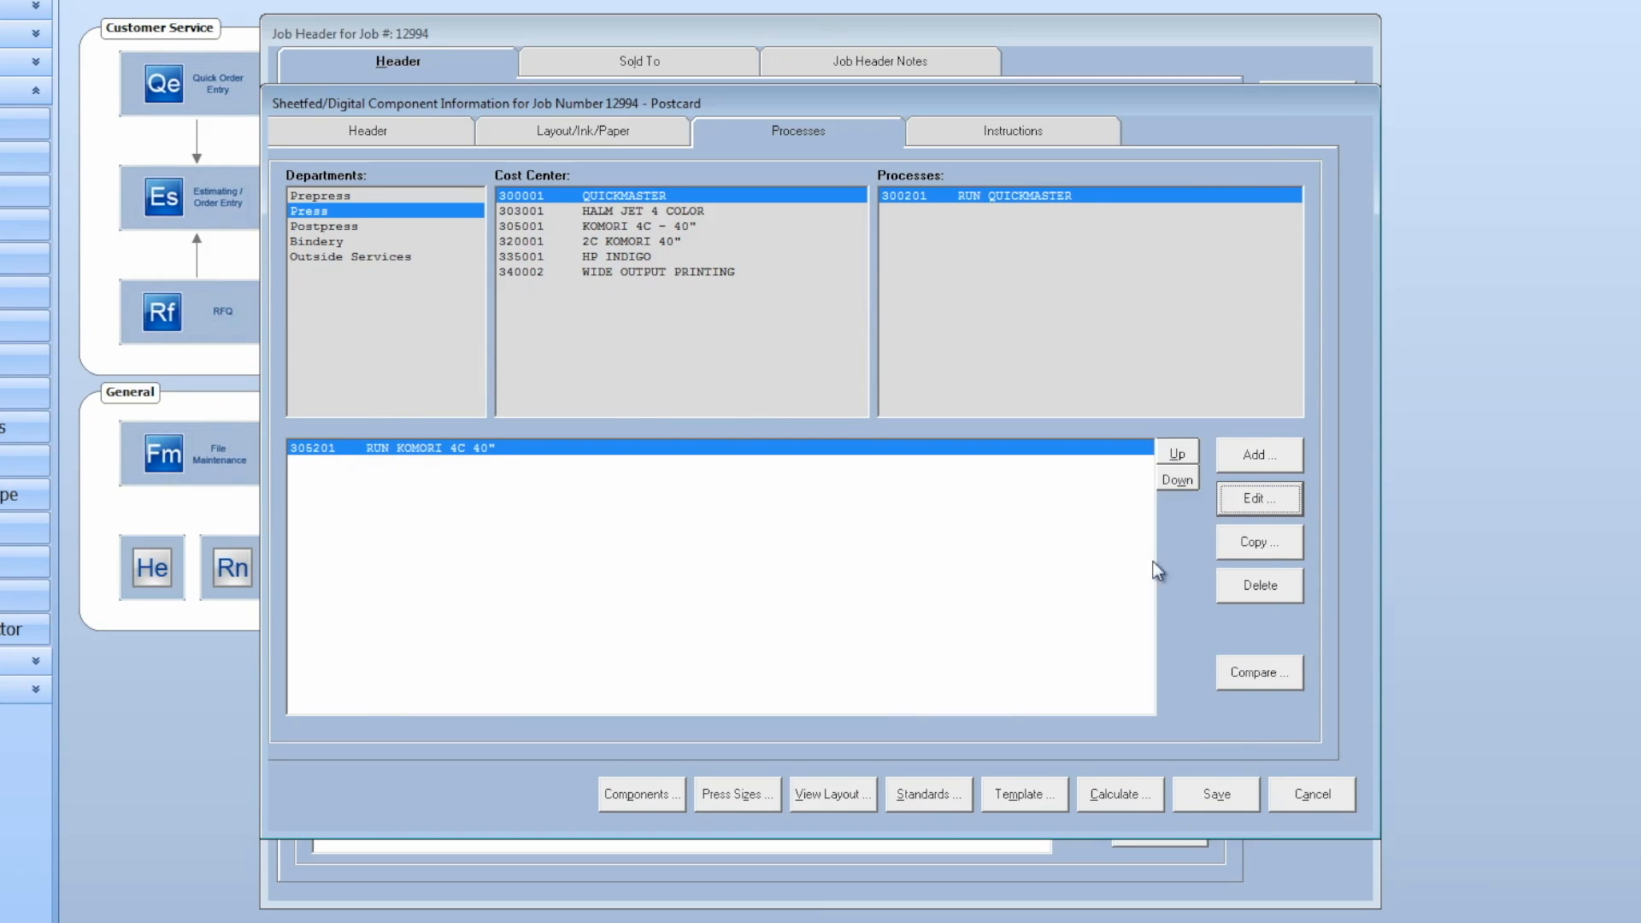
Reopen the Komori press process and check its speed/spoilage override details with the slowdown operation applied.
left_click(1256, 500)
left_click(1118, 808)
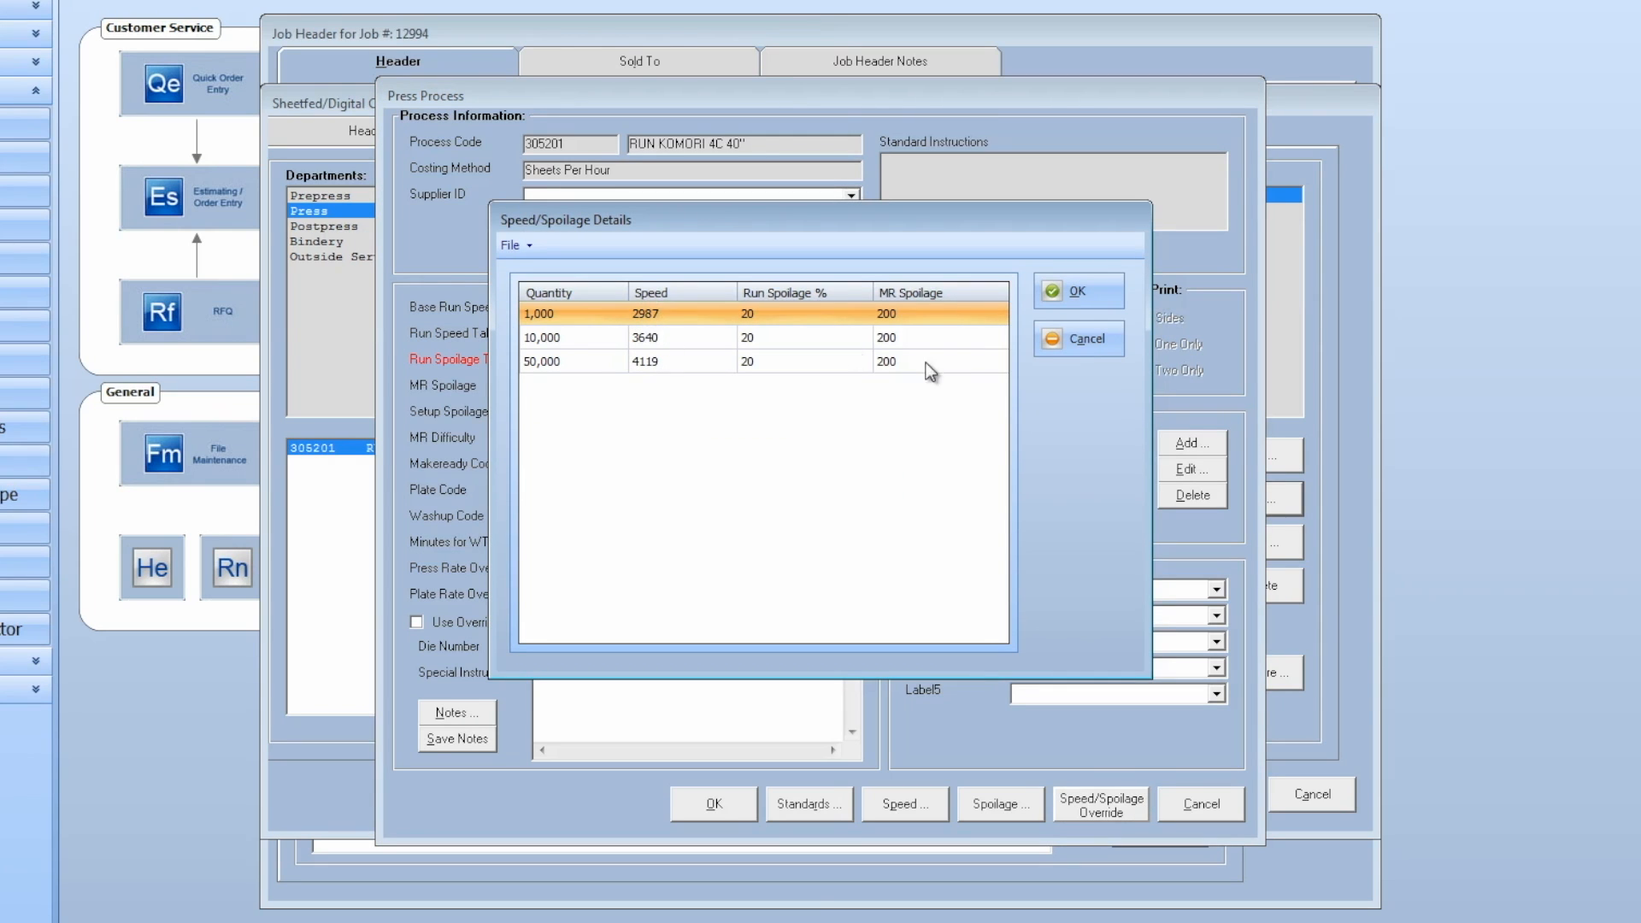
left_click(1075, 340)
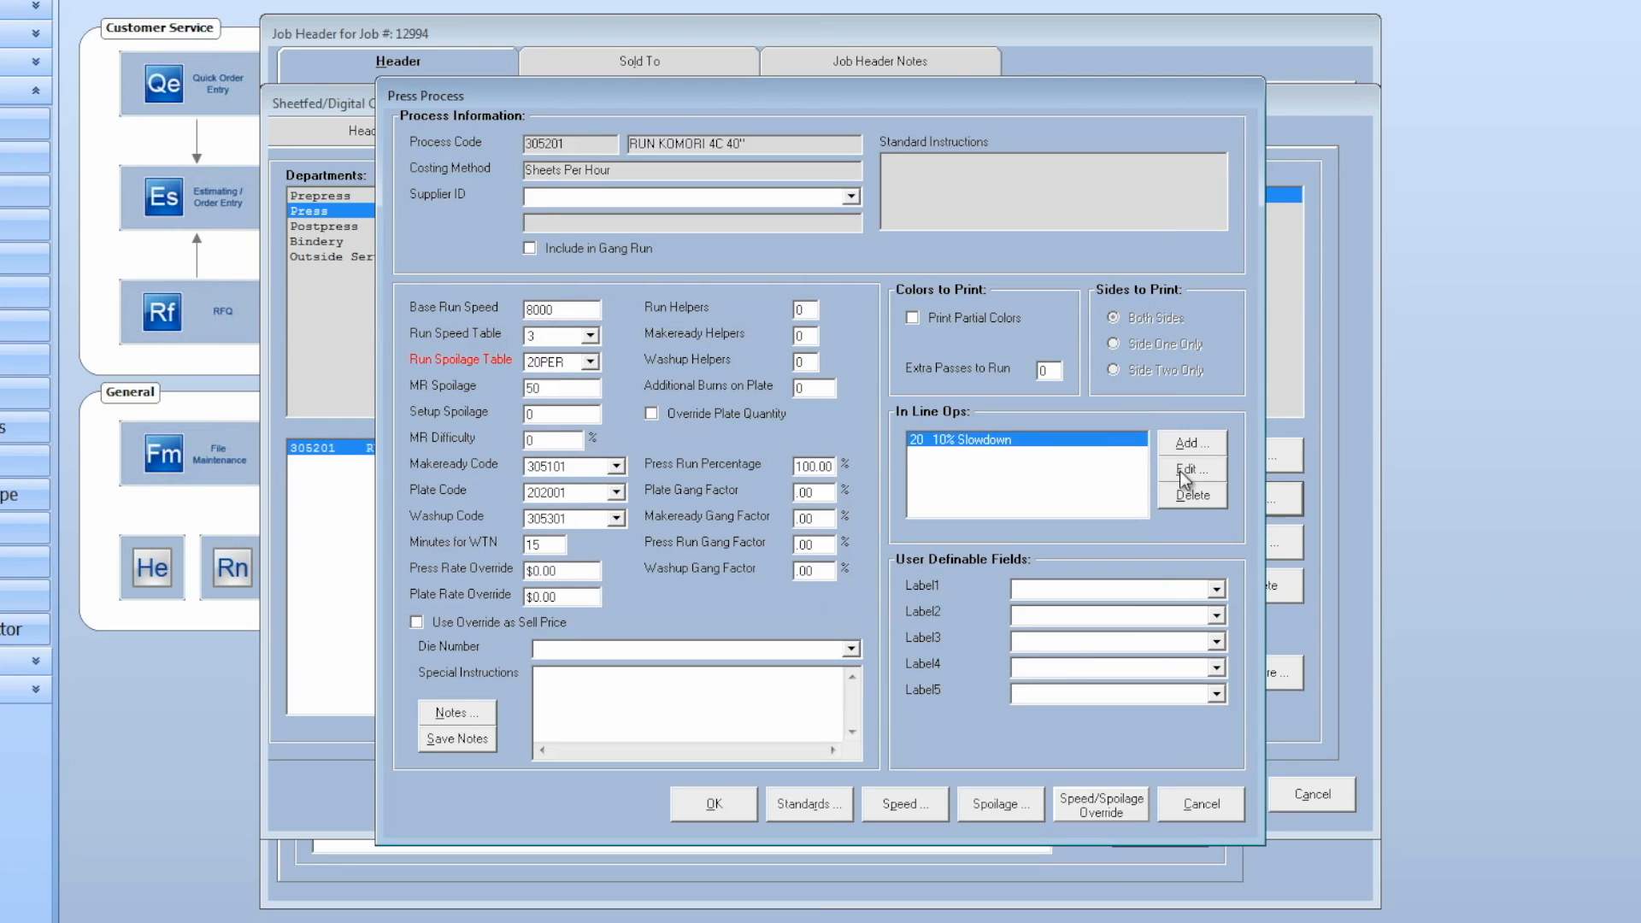
Add the in-line operation 10, 50 sheets MR Spoilage, with quantity 1 and accept the press process.
left_click(1191, 445)
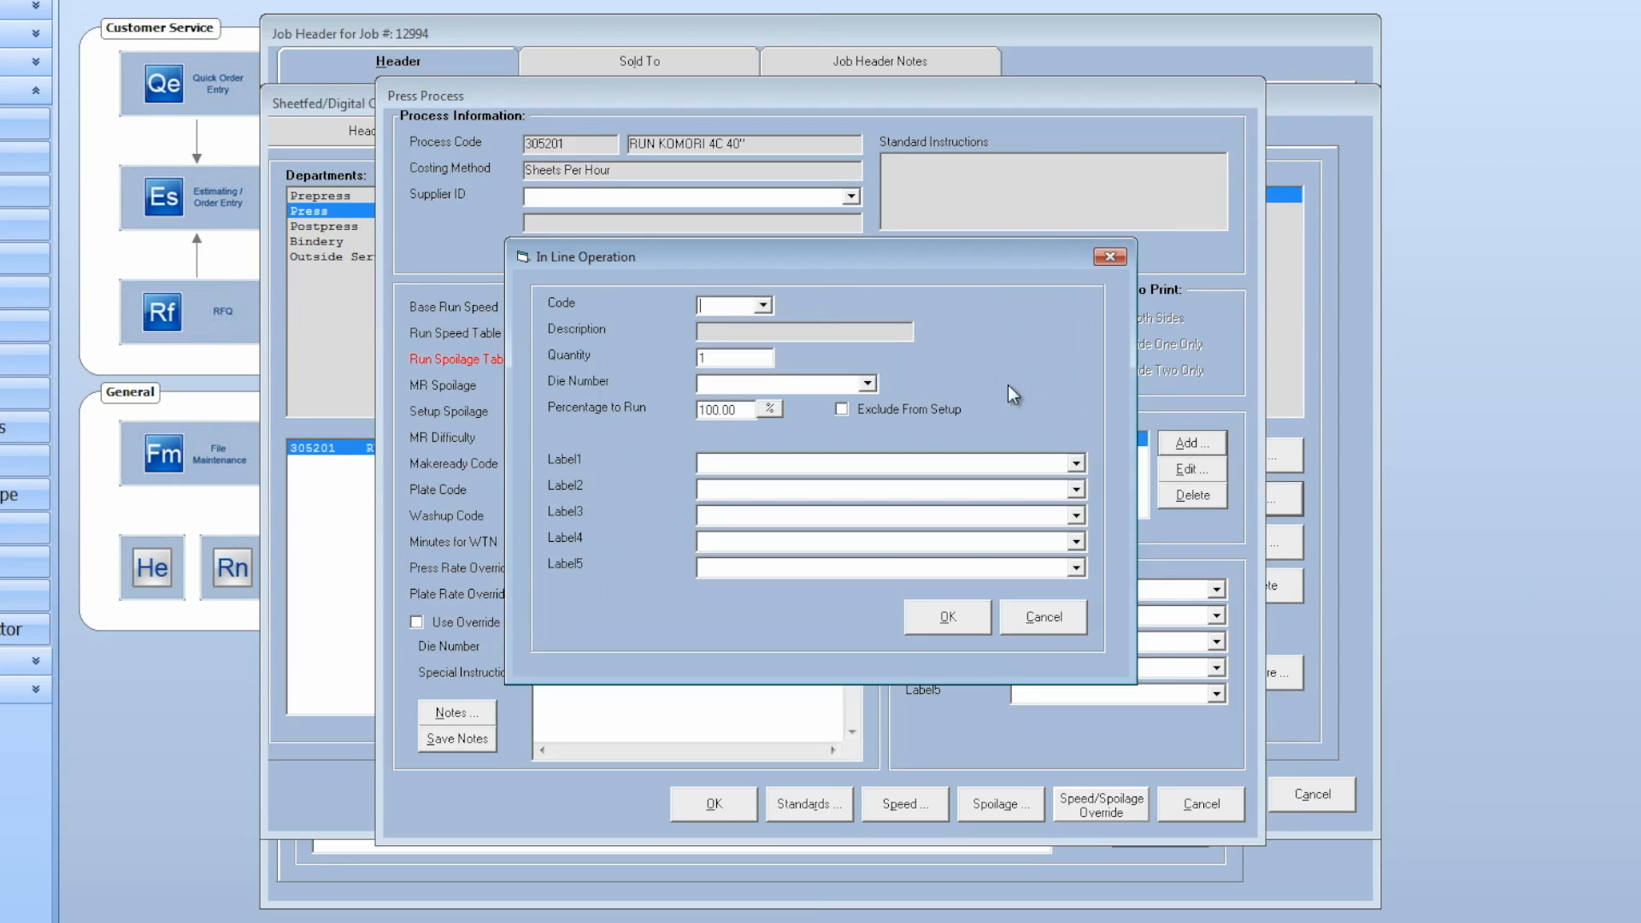
left_click(763, 306)
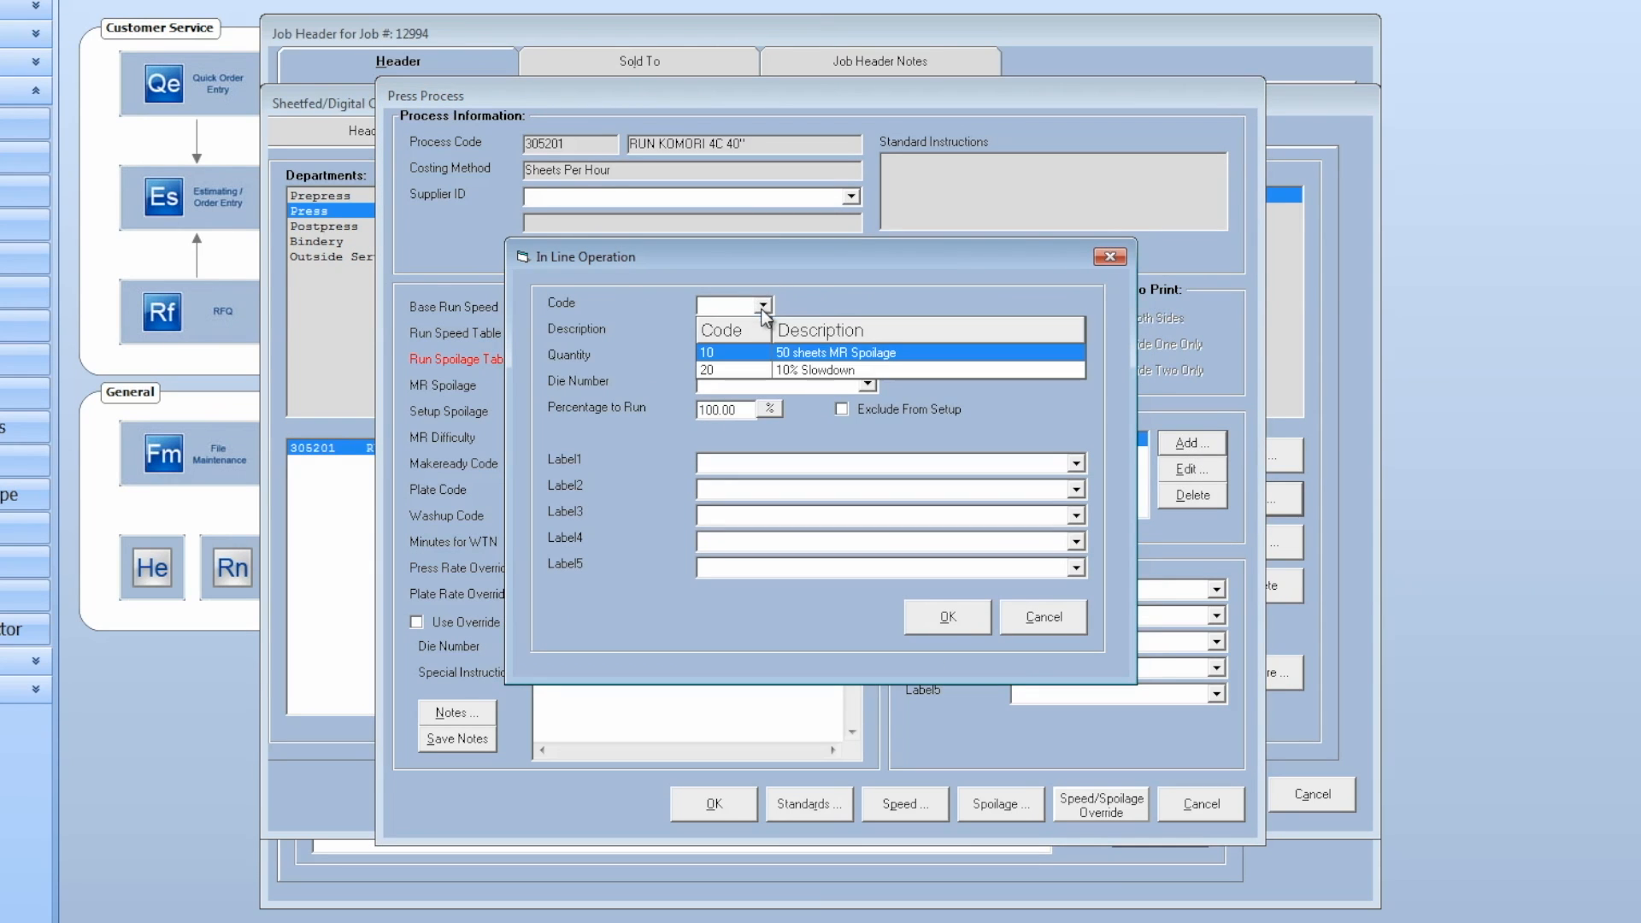
left_click(827, 355)
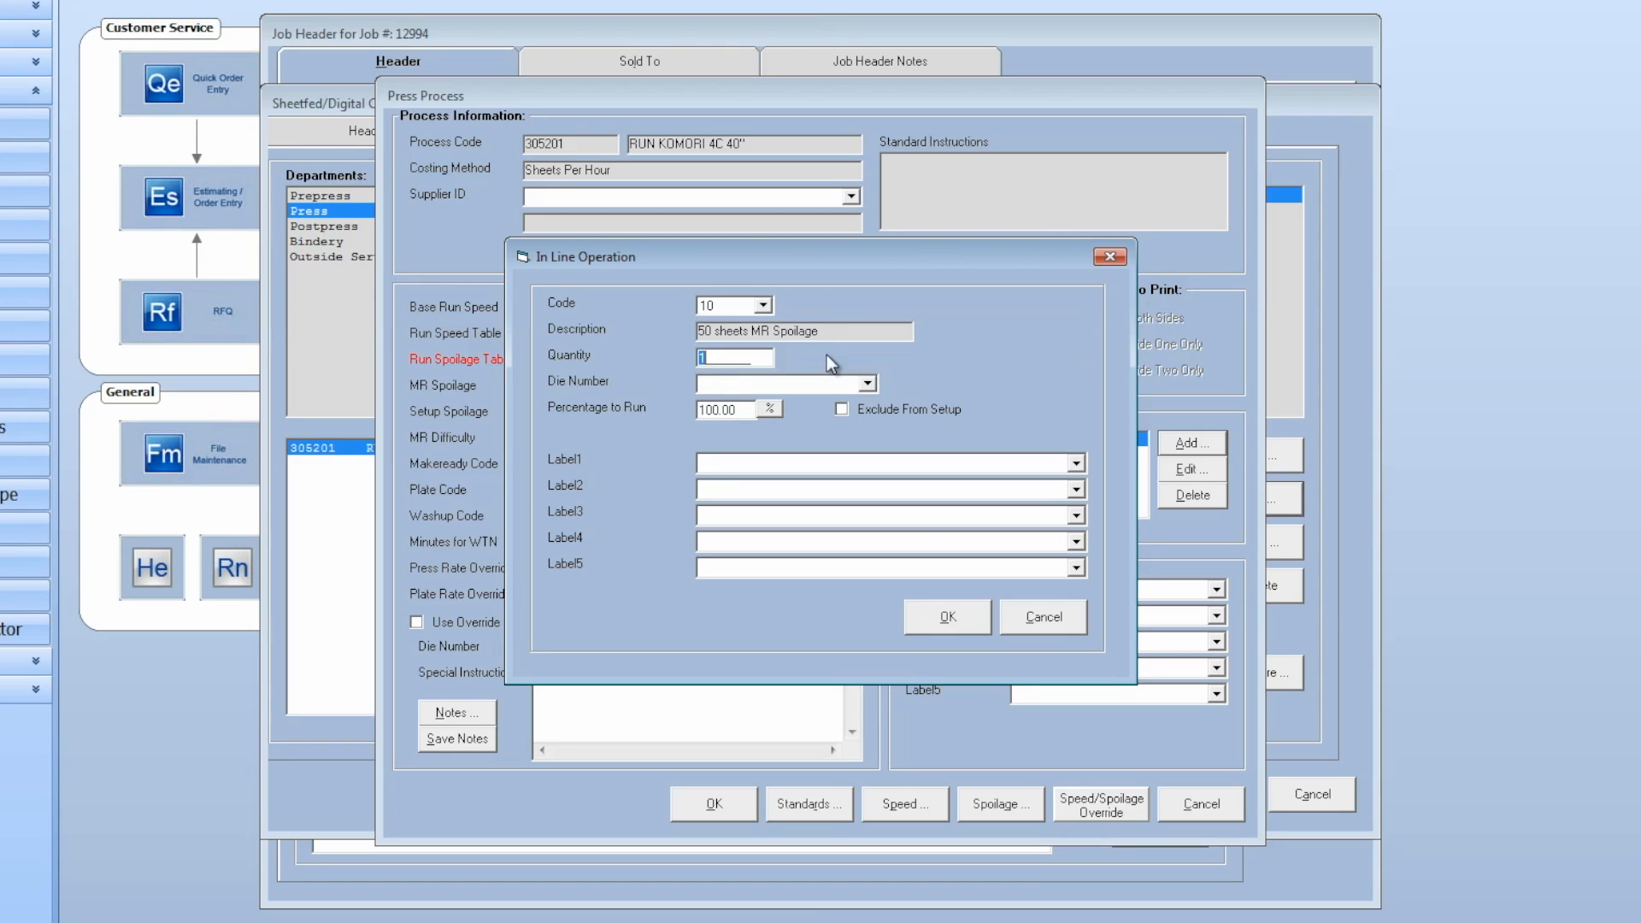
left_click(952, 618)
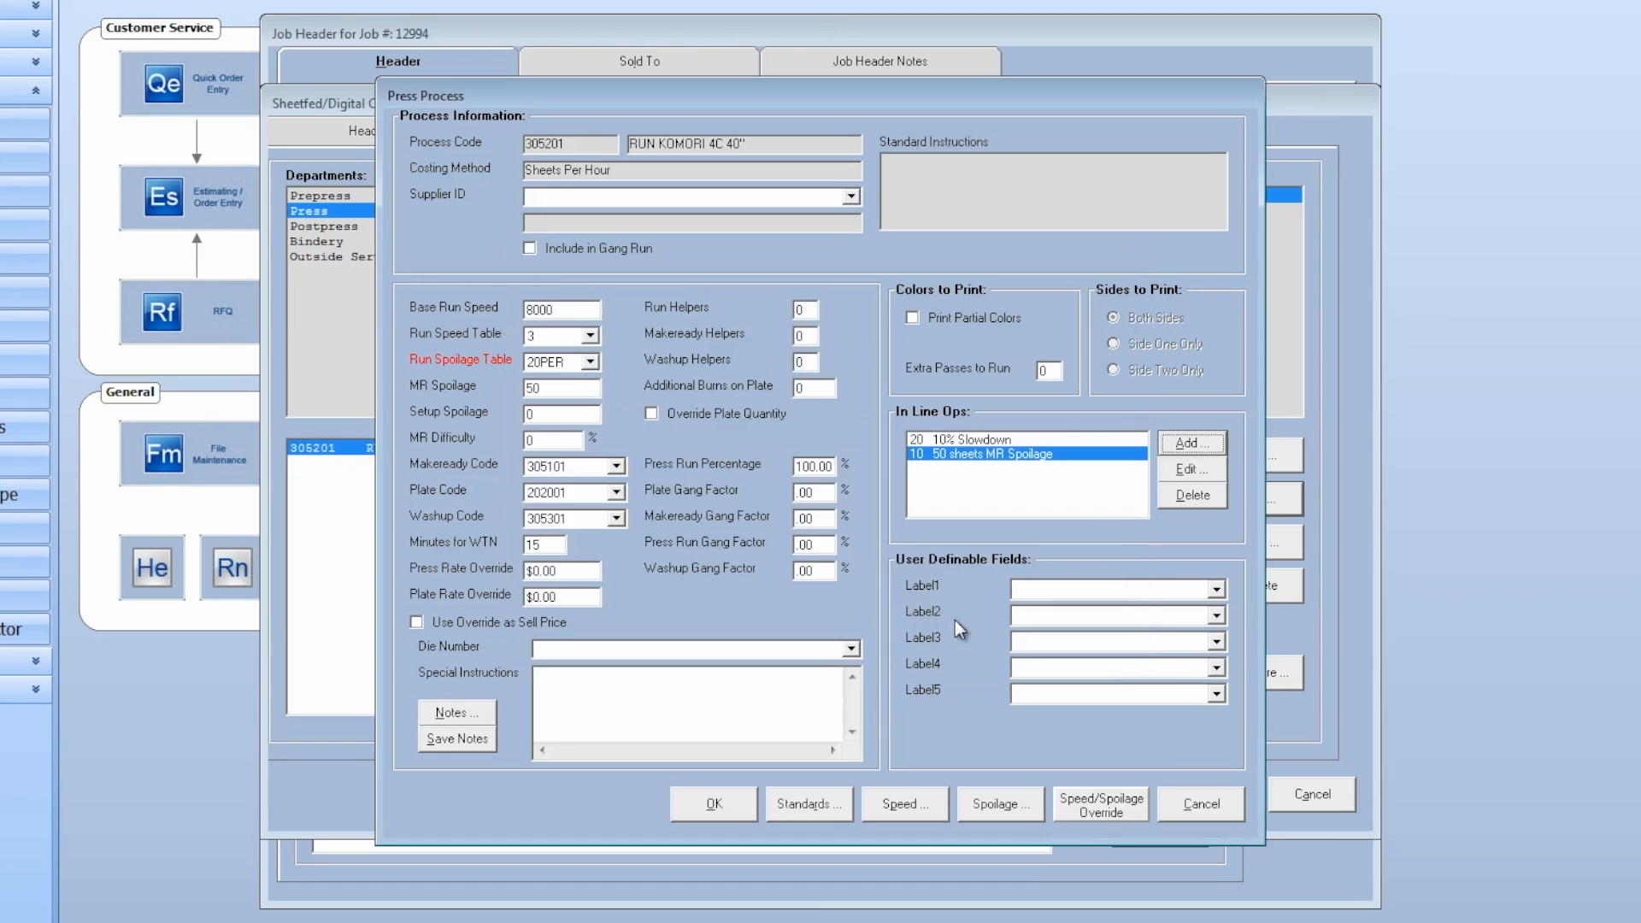
left_click(695, 805)
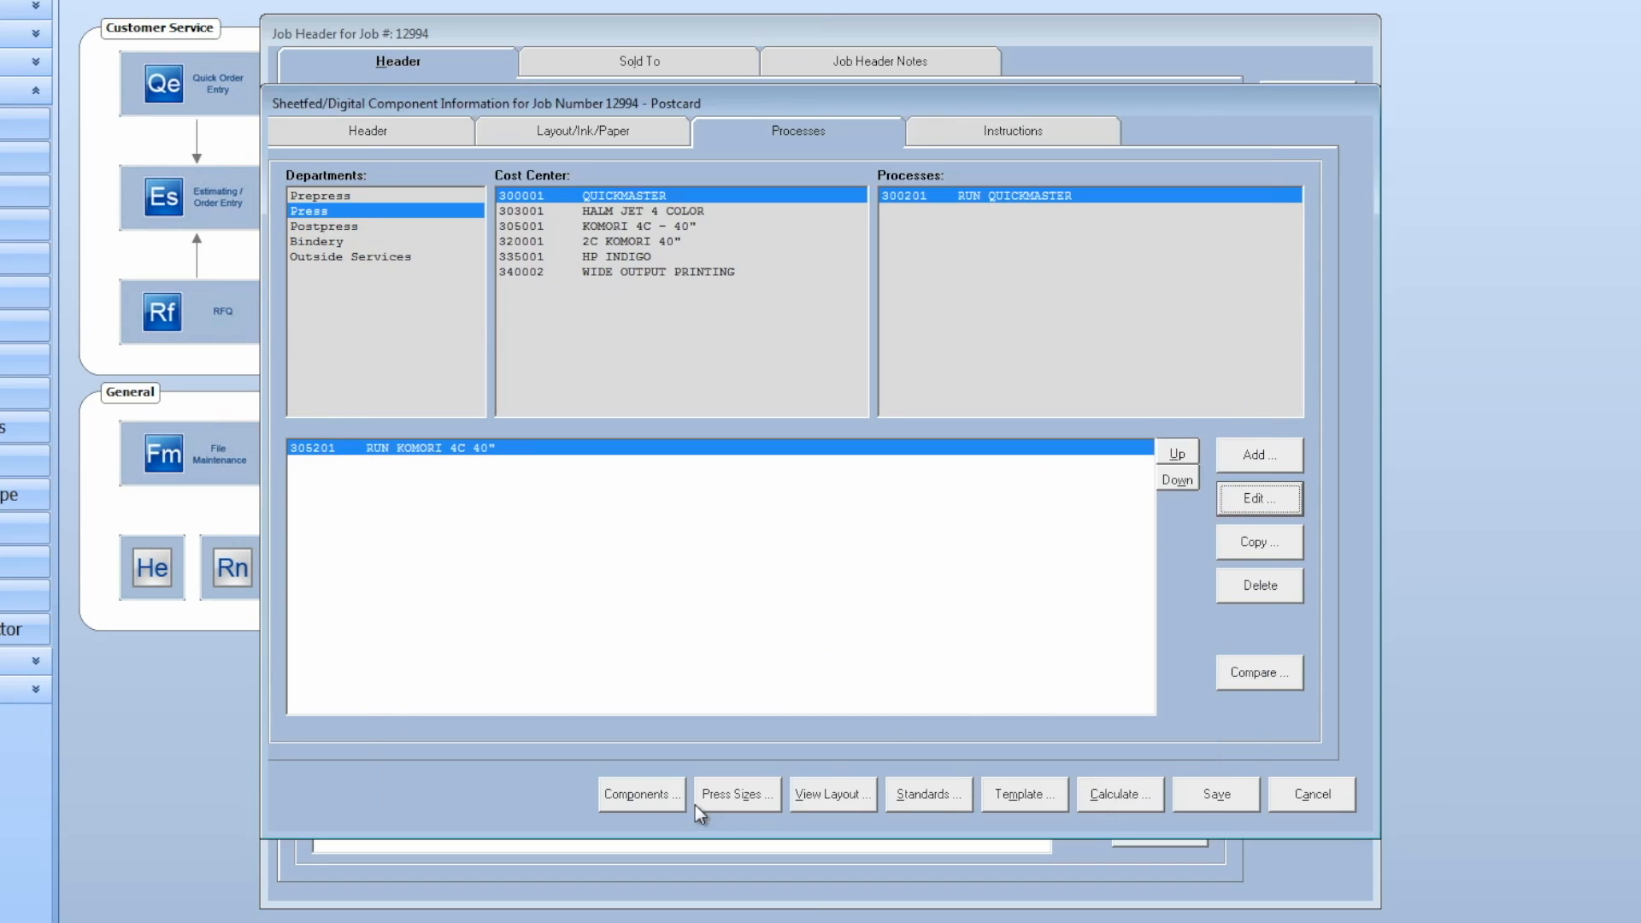
Override the Komori press speeds with 3000, 3500 and 4000 for quantities 1,000, 10,000 and 50,000, and accept the process.
left_click(1261, 503)
left_click(1100, 808)
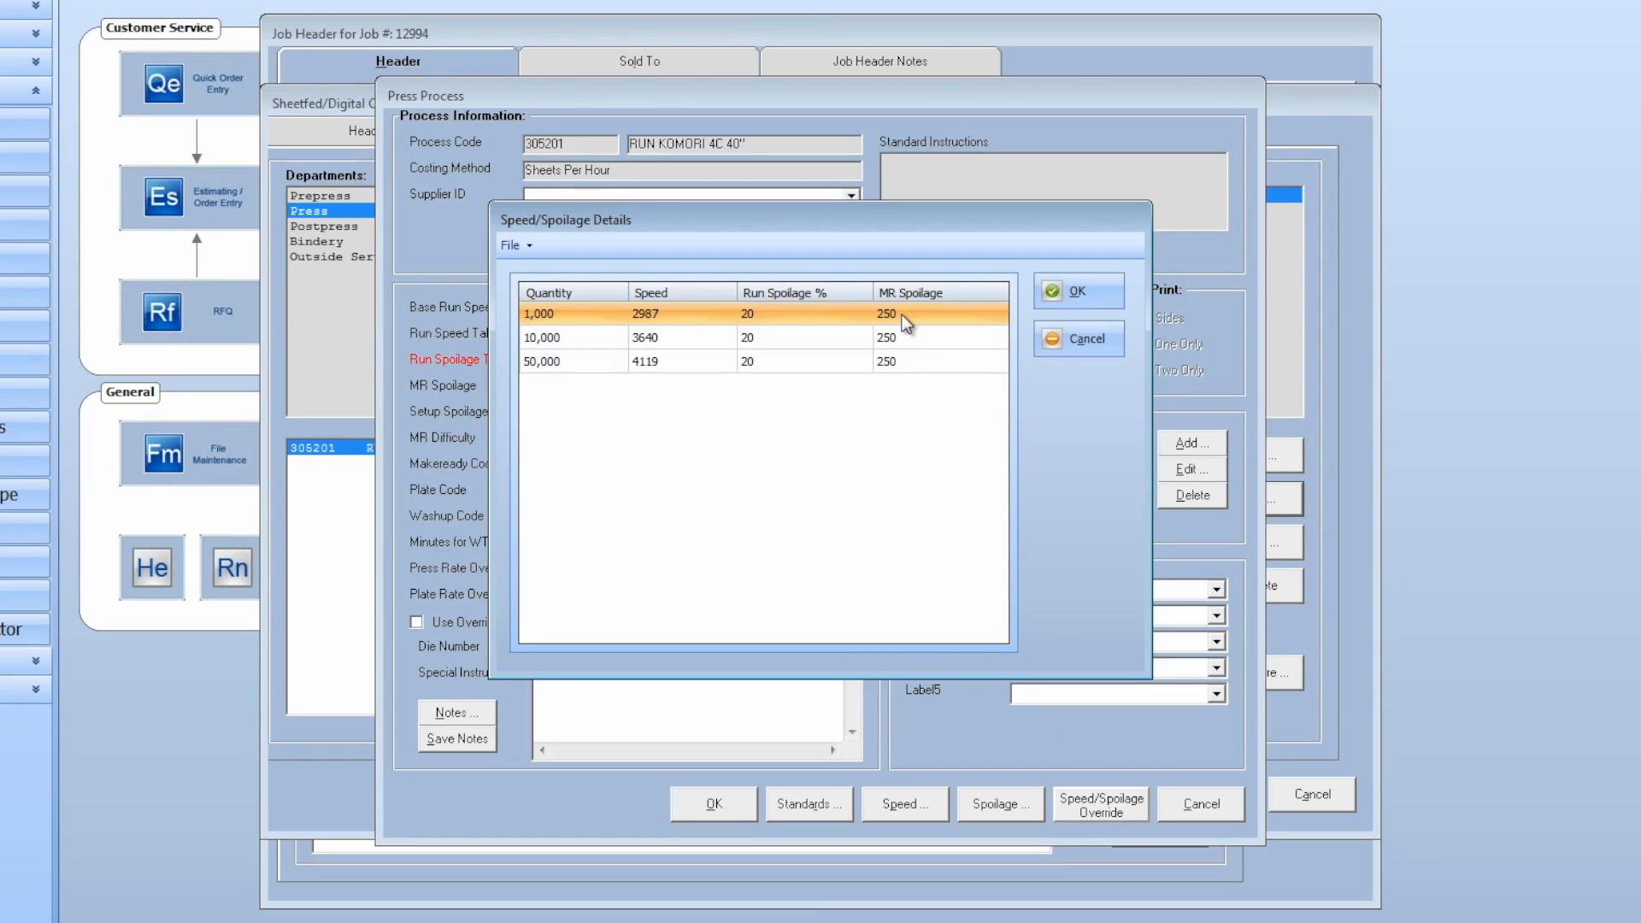
left_click(666, 313)
type("300")
left_click(668, 337)
type("350")
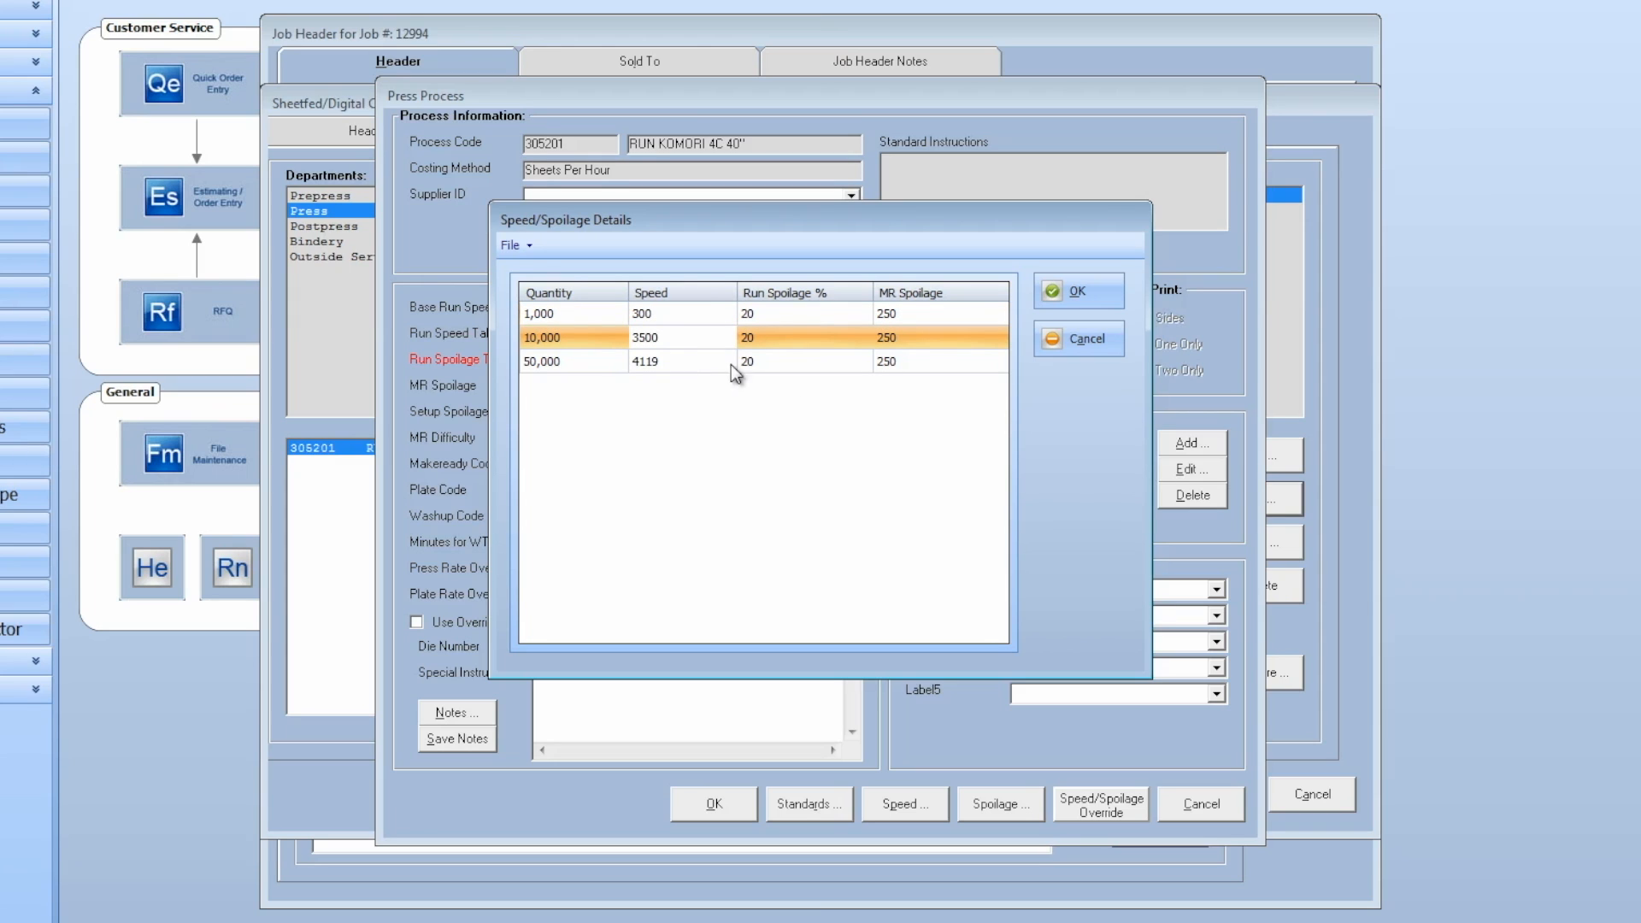
type("0")
left_click(655, 317)
type("3")
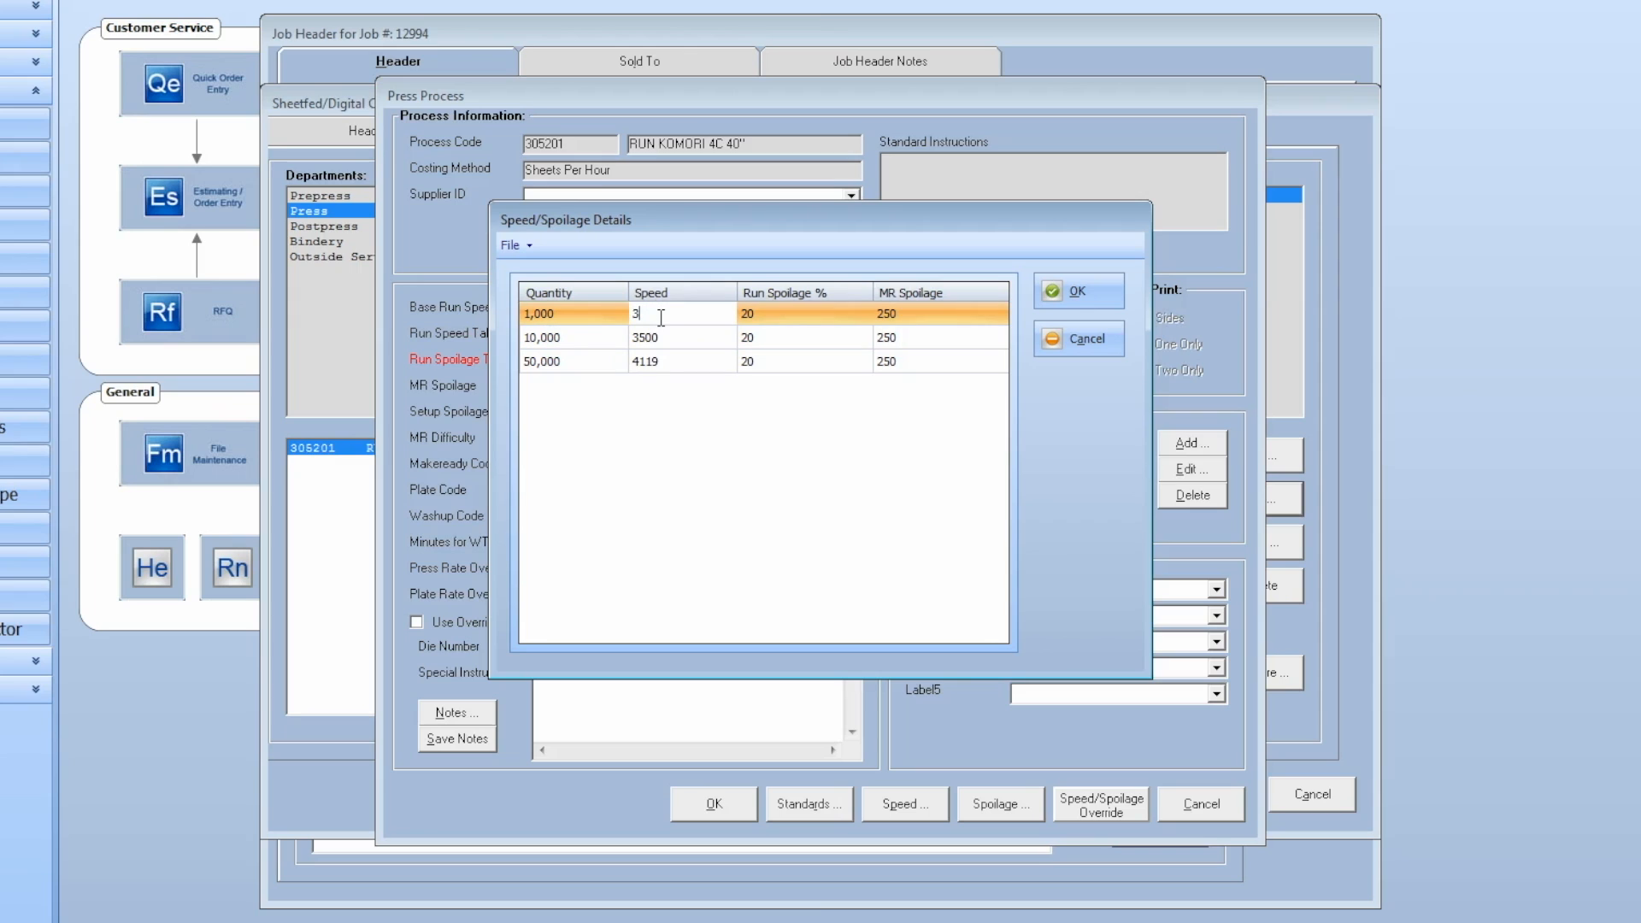
type("000")
left_click(683, 363)
type("4000")
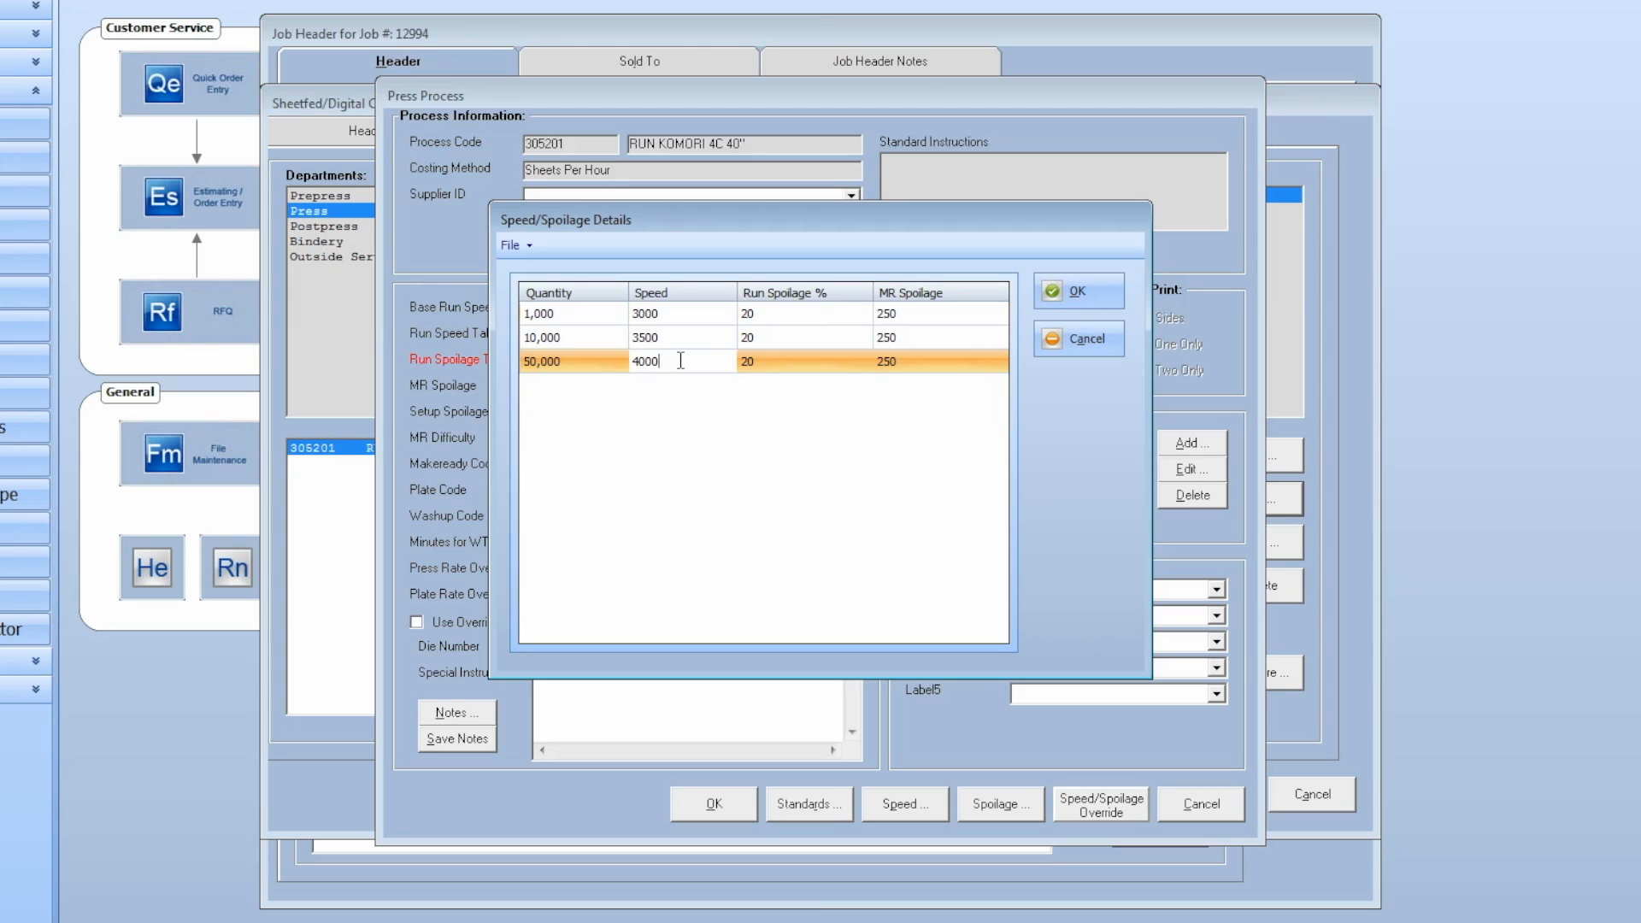
key("Tab")
left_click(1086, 300)
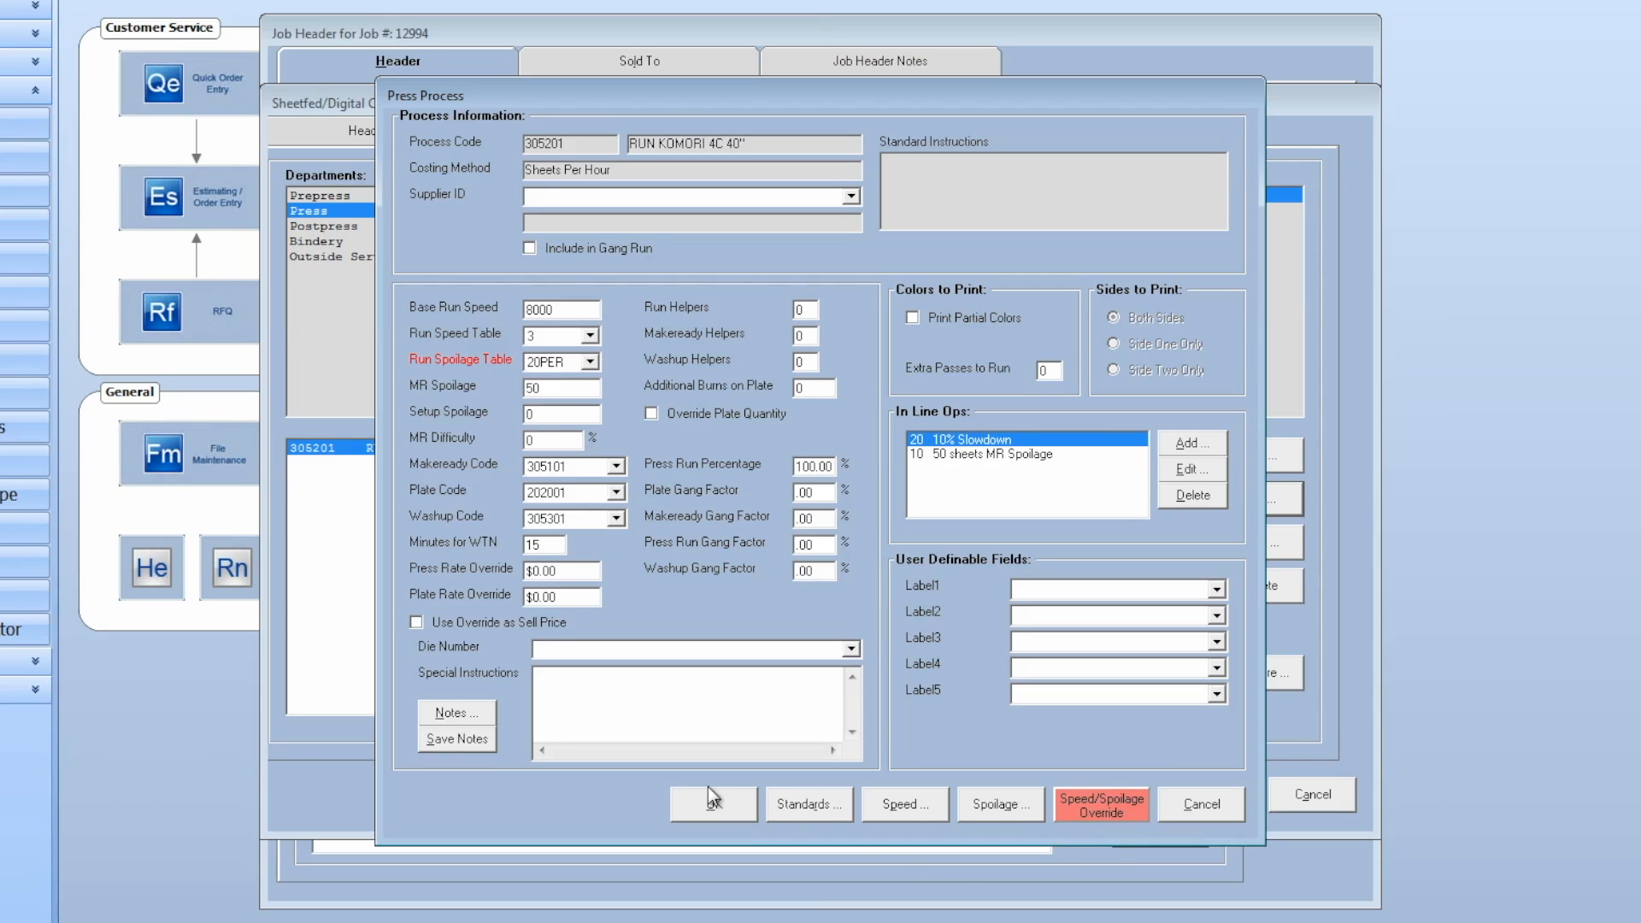
left_click(709, 795)
Calculate the postcard estimate and examine the press run speed on each quantity's cost page.
left_click(1112, 792)
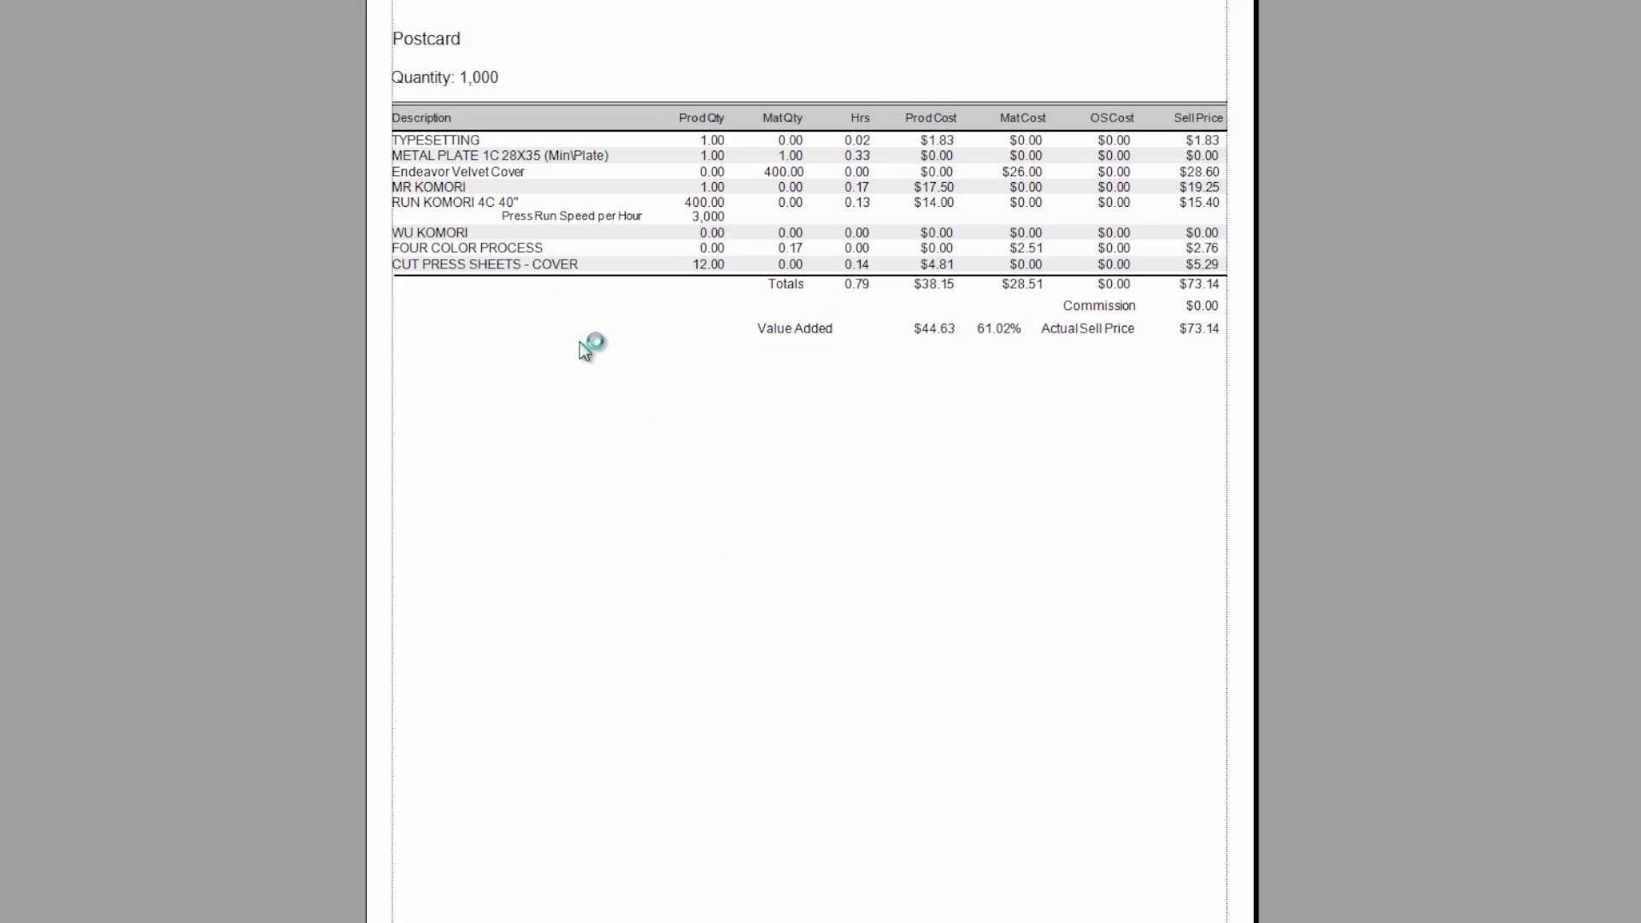
key("Page_Down")
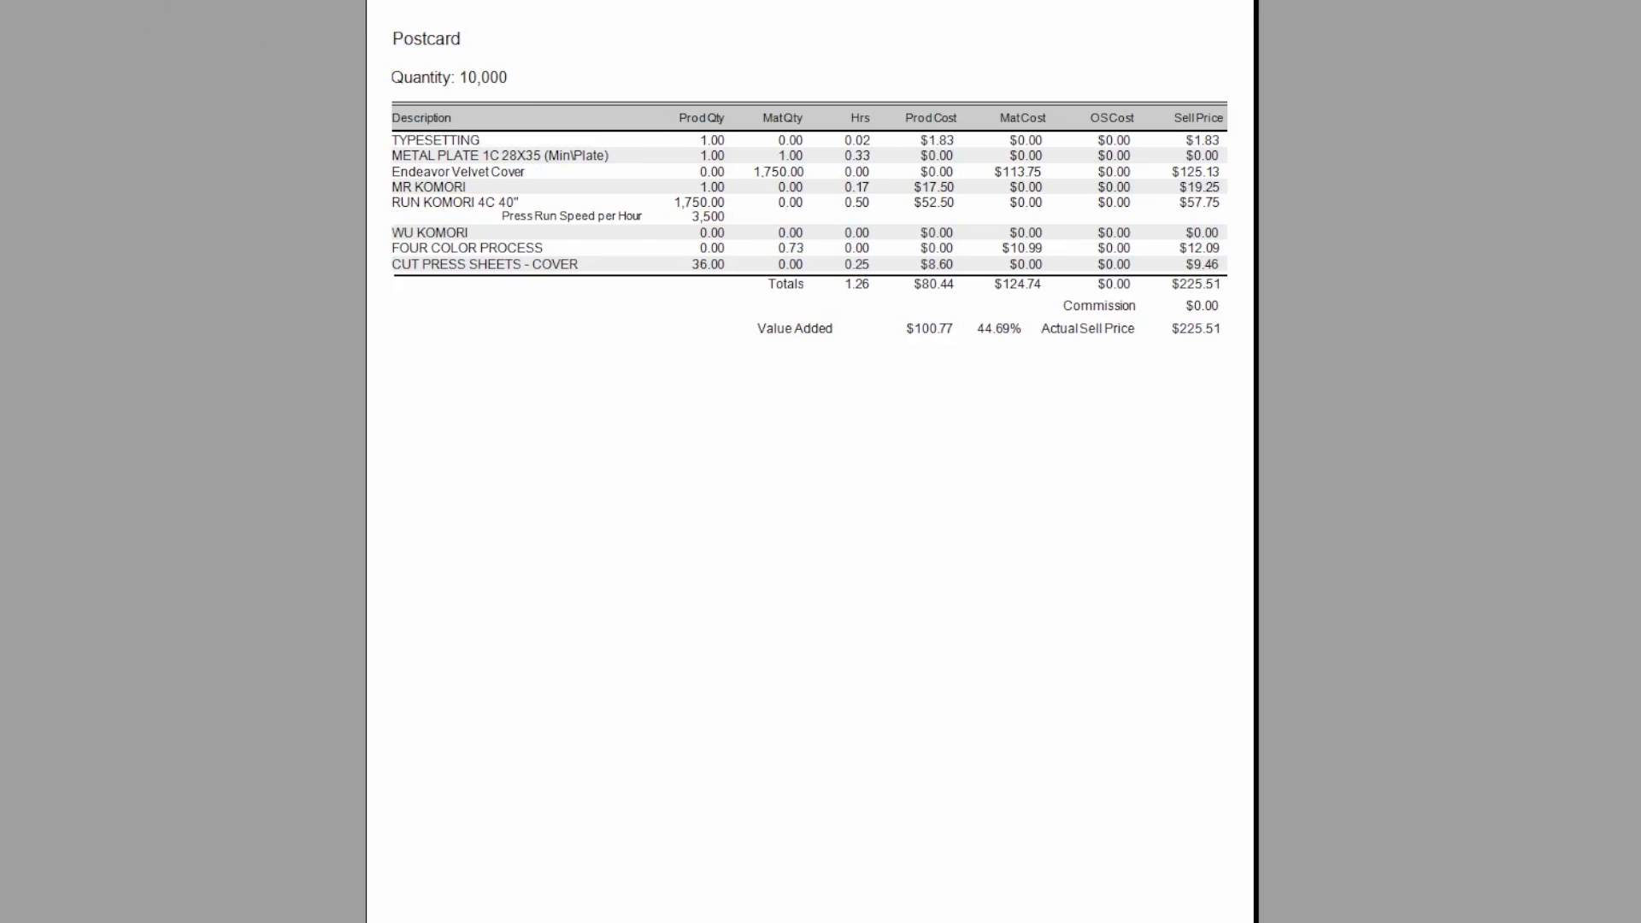
key("Page_Down")
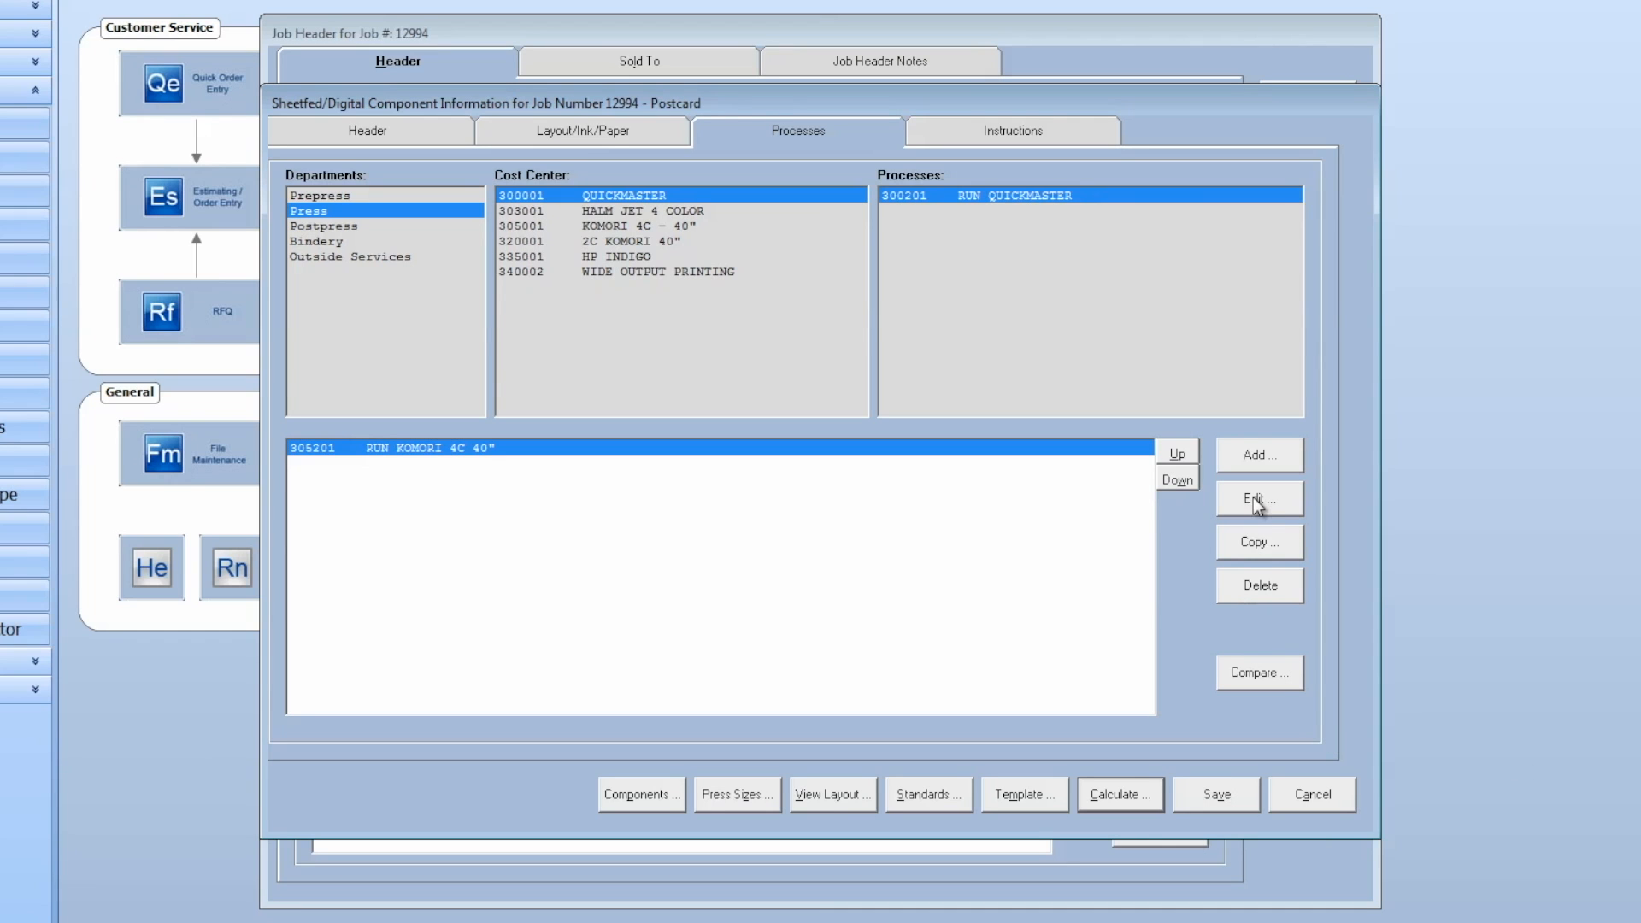
Override the Komori run spoilage percentages with 25, 30 and 40 for quantities 1,000, 10,000 and 50,000.
left_click(1255, 501)
left_click(1110, 805)
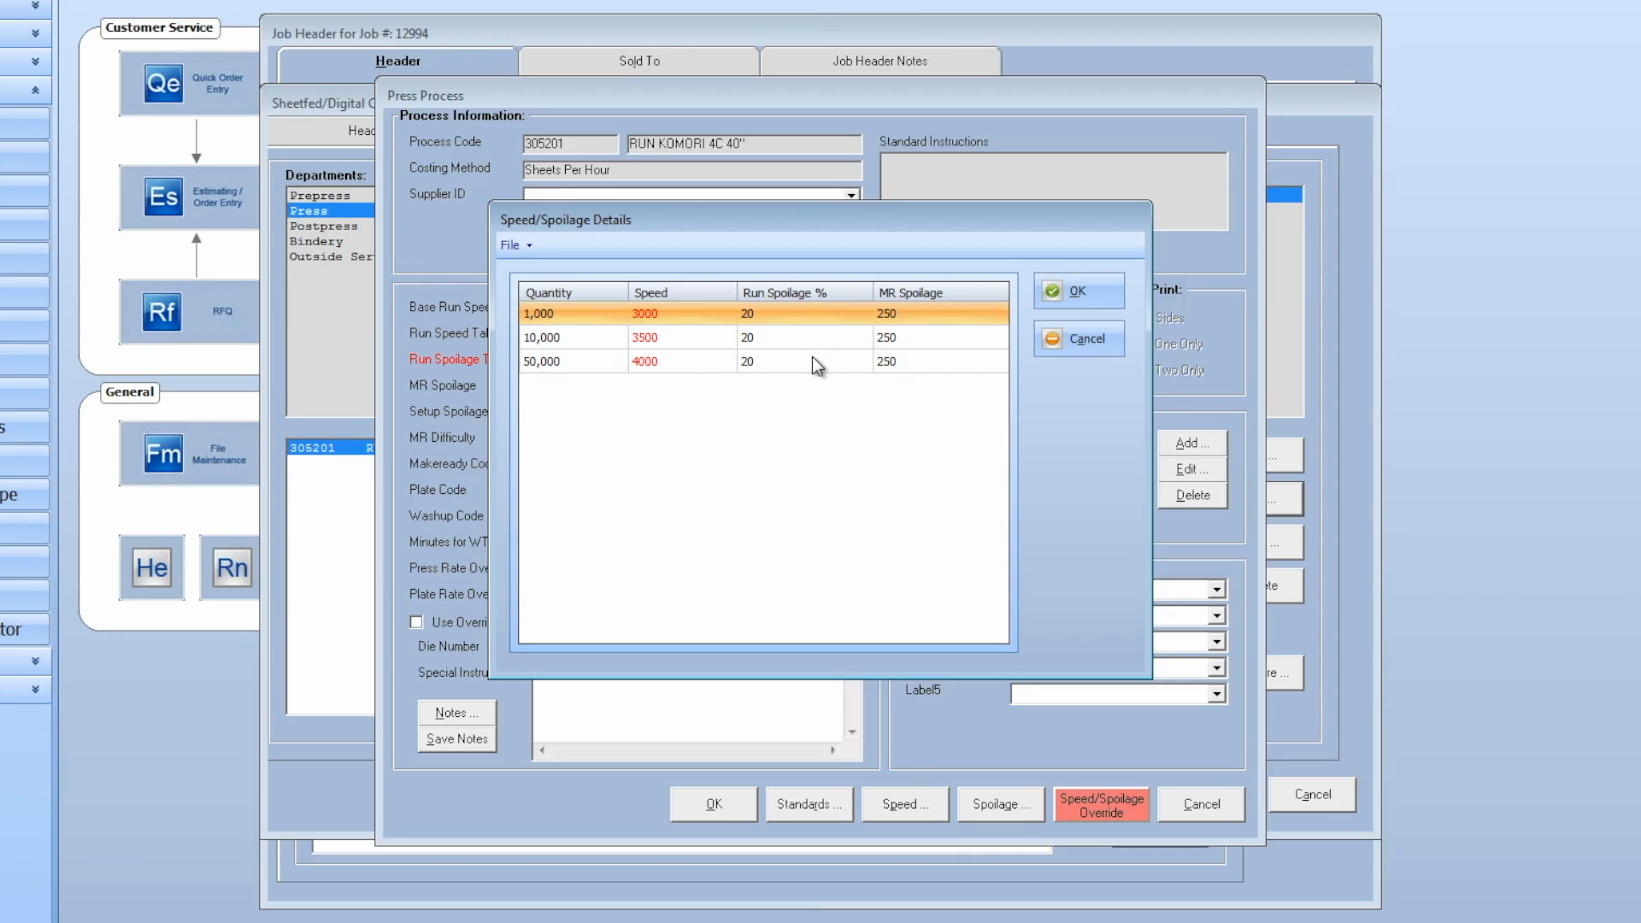
left_click(762, 313)
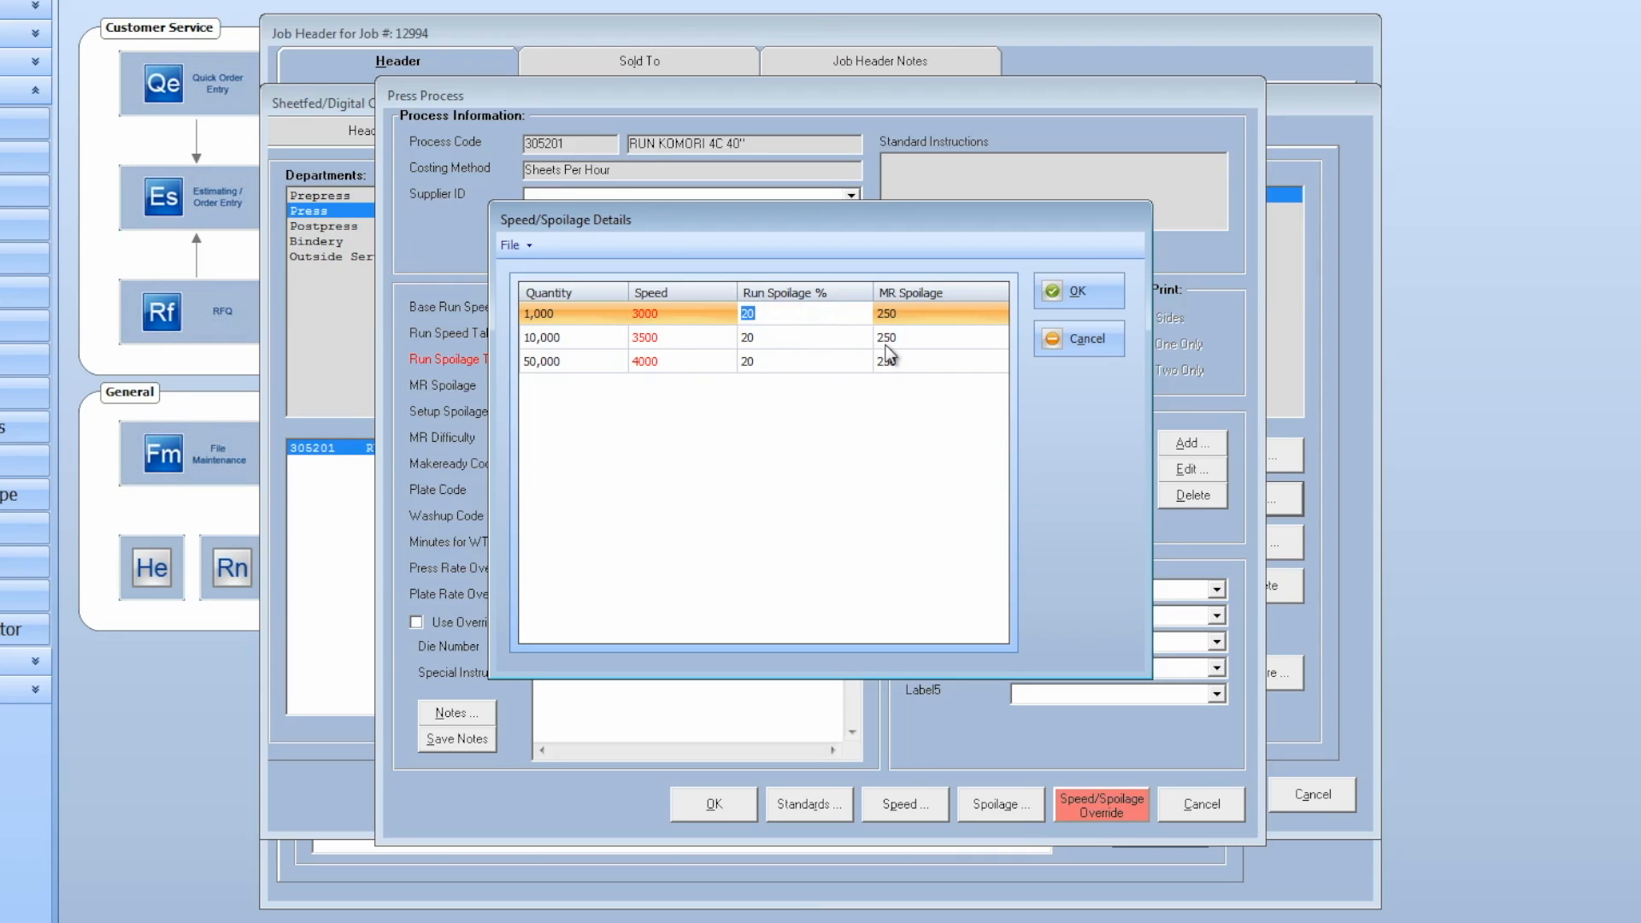
type("25")
left_click(772, 335)
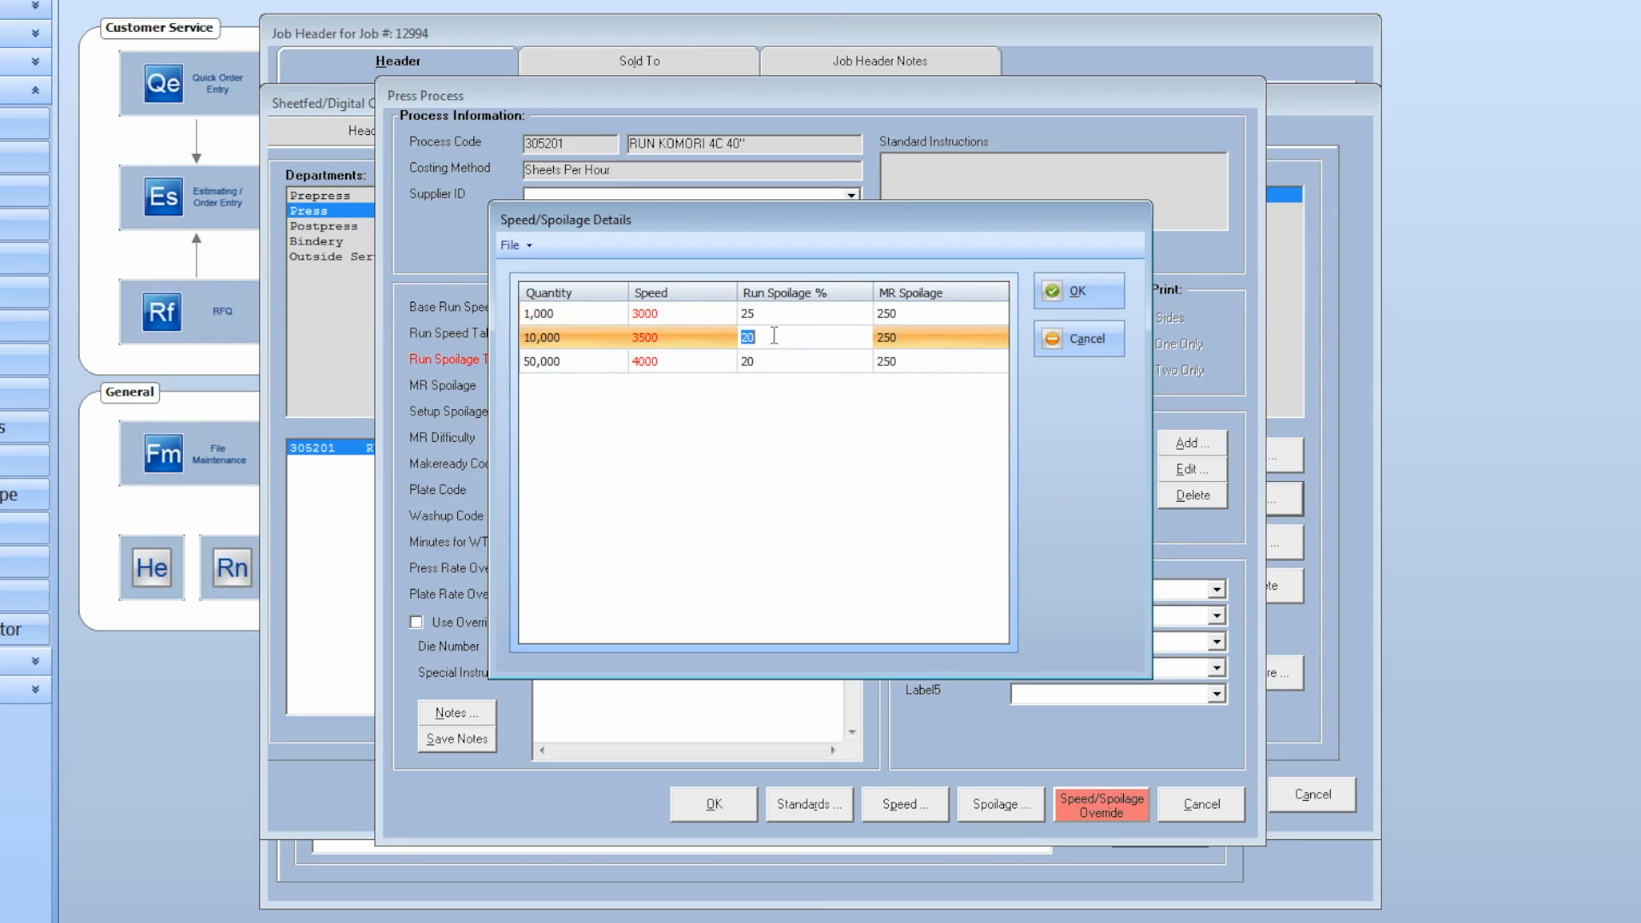
type("30")
left_click(767, 369)
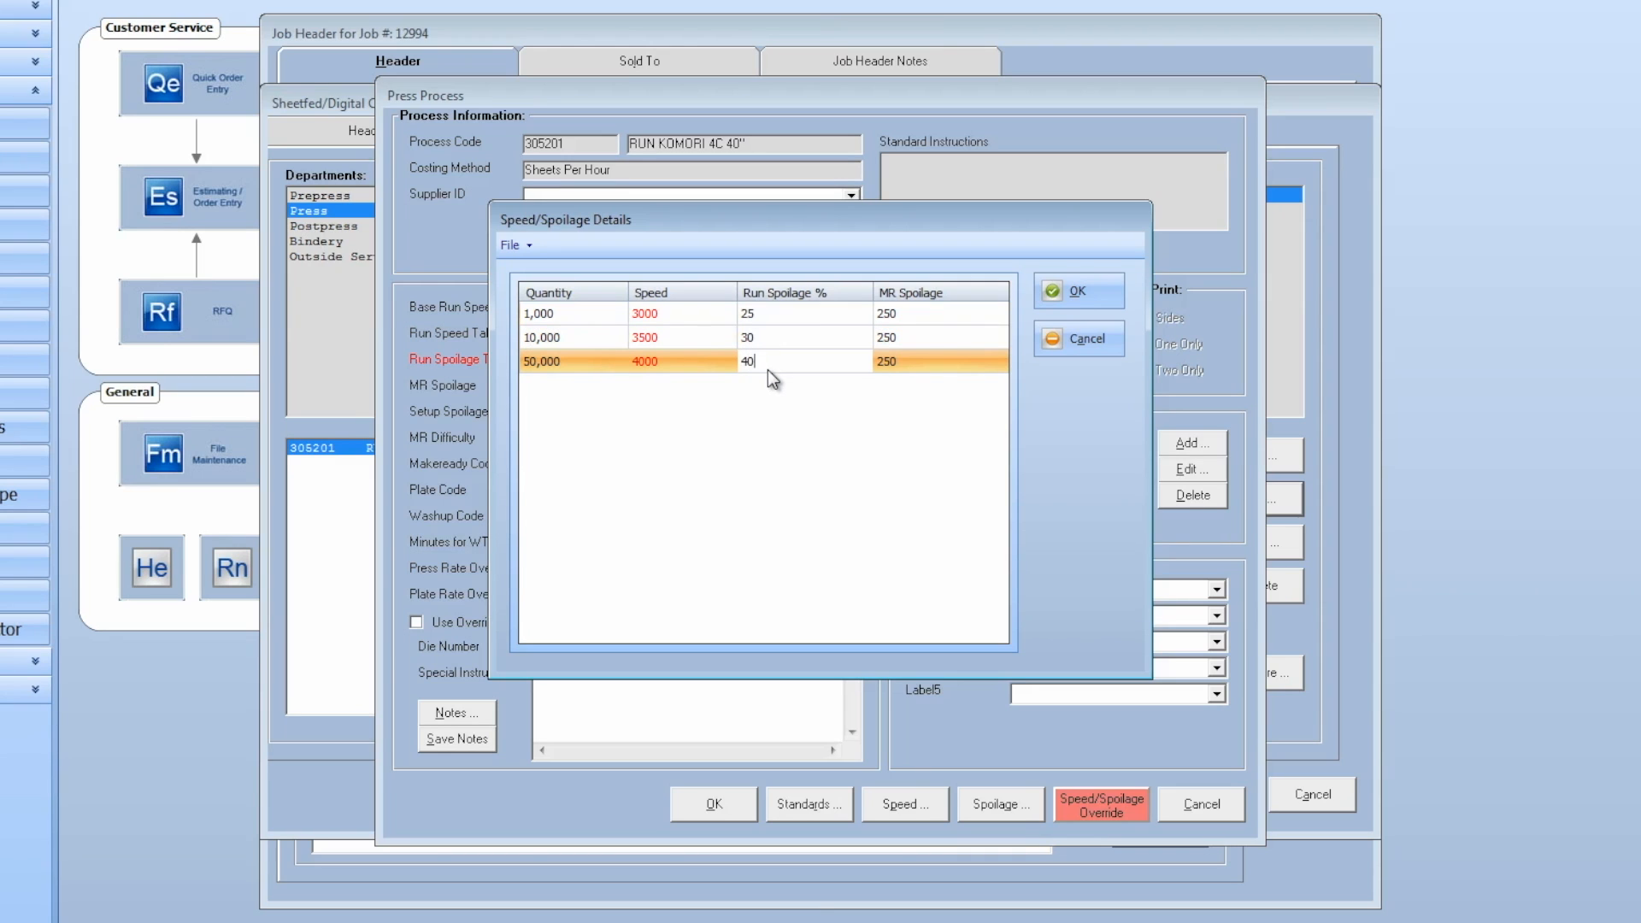
Set the MR spoilage for the 1,000 quantity to 300 and accept the speed/spoilage overrides.
left_click(938, 311)
type("300")
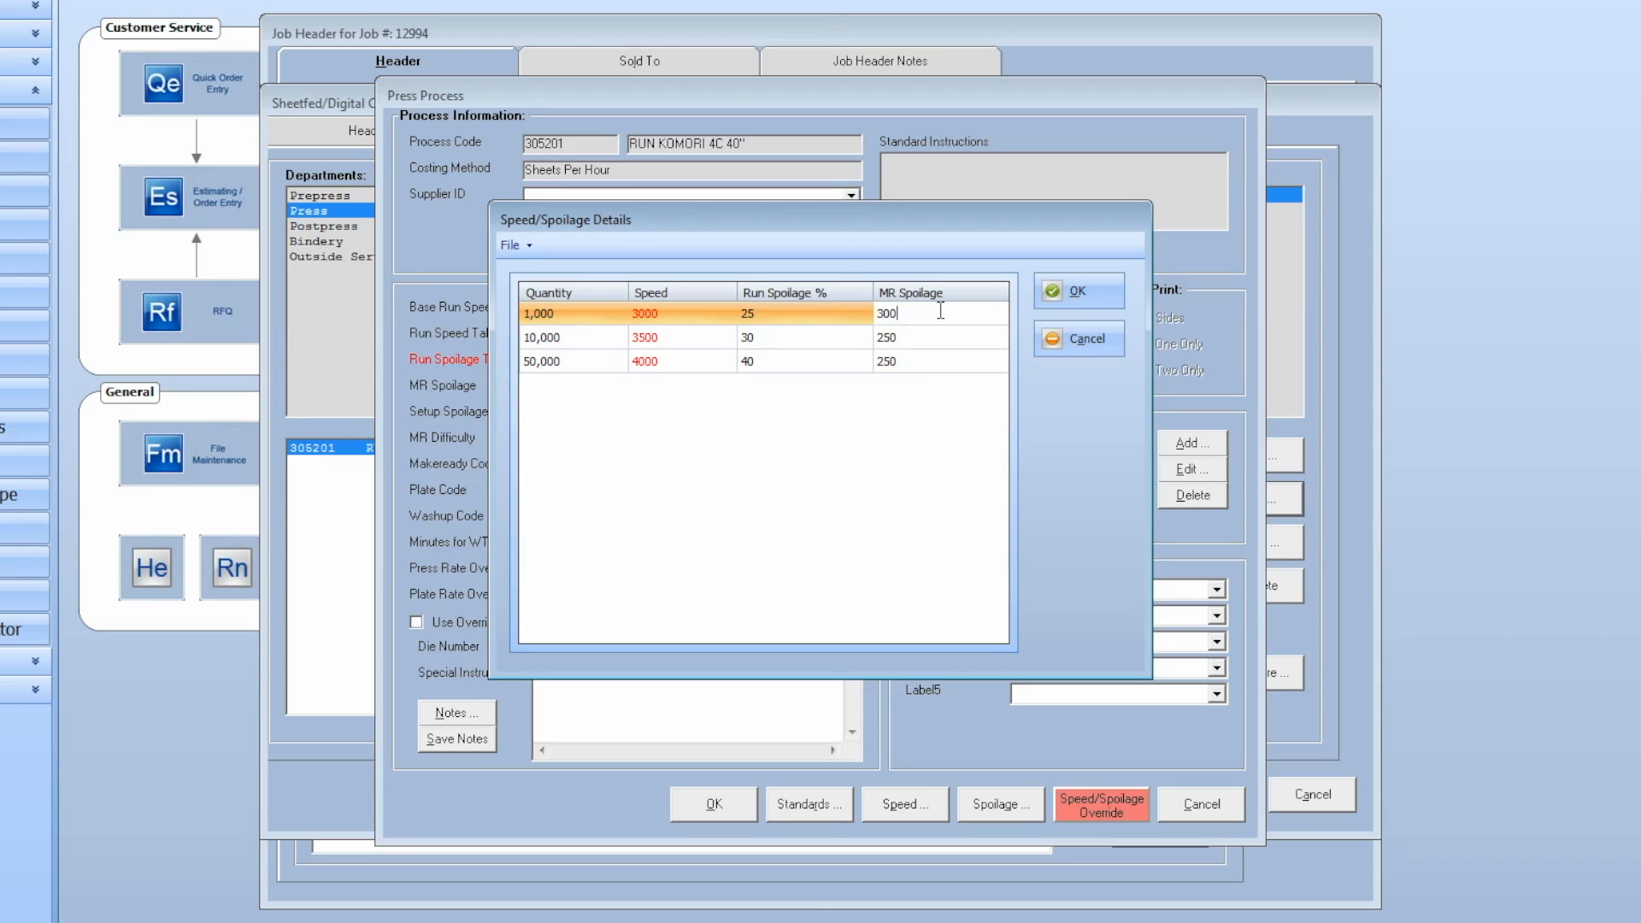
left_click(1060, 293)
Reopen the speed/spoilage overrides and update the MR spoilage to 300 for all quantities at once.
left_click(1093, 804)
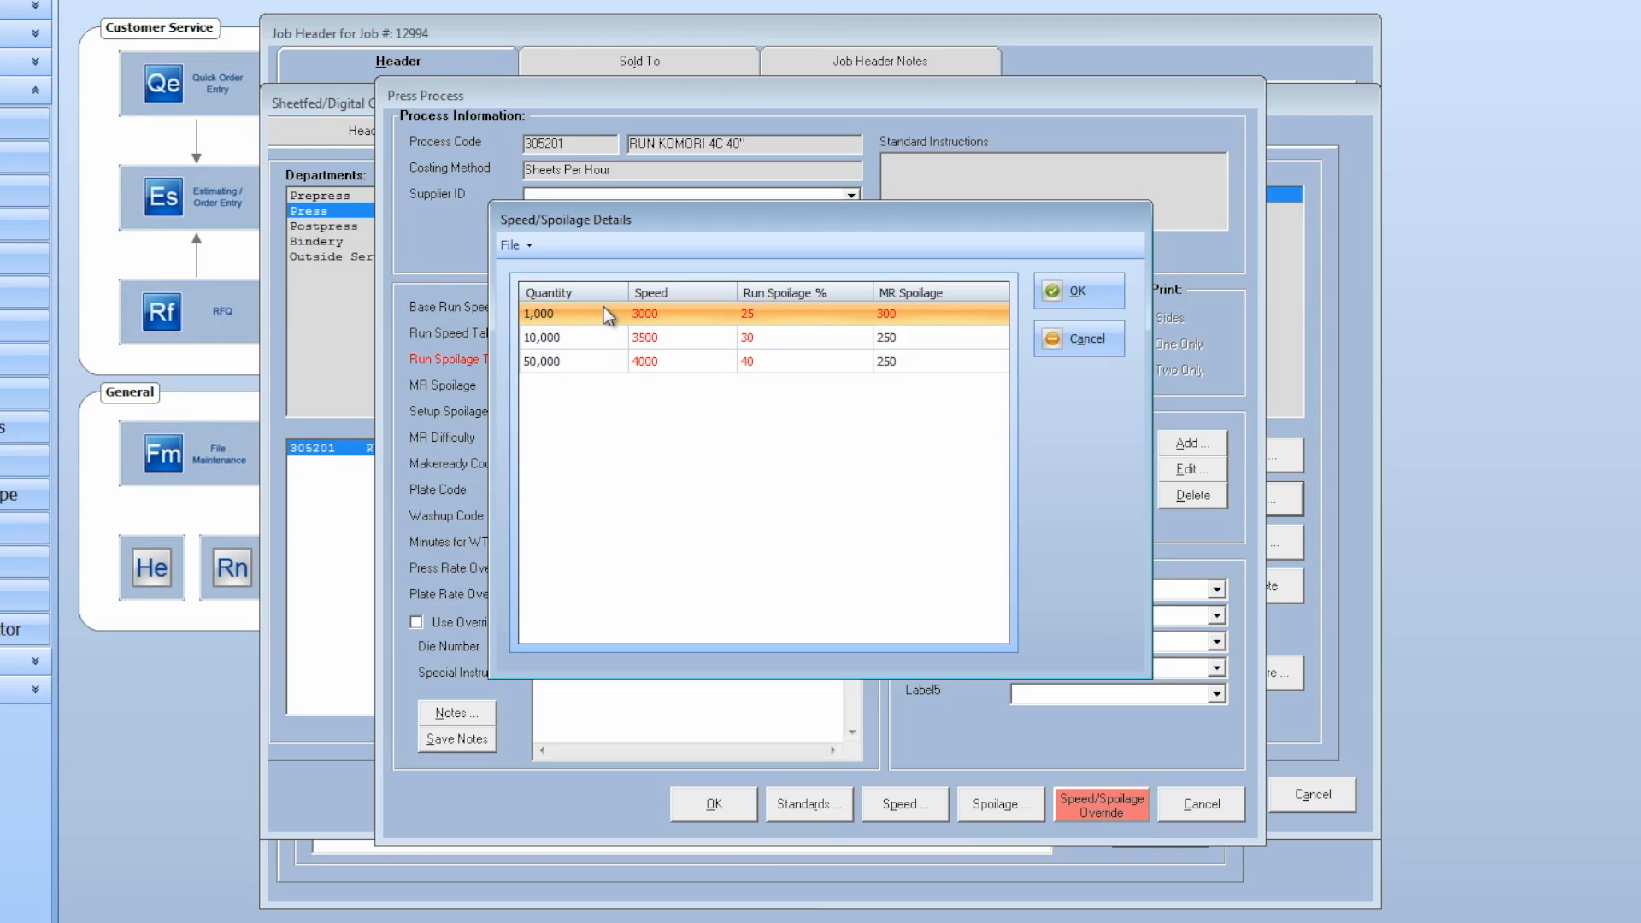
left_click(528, 244)
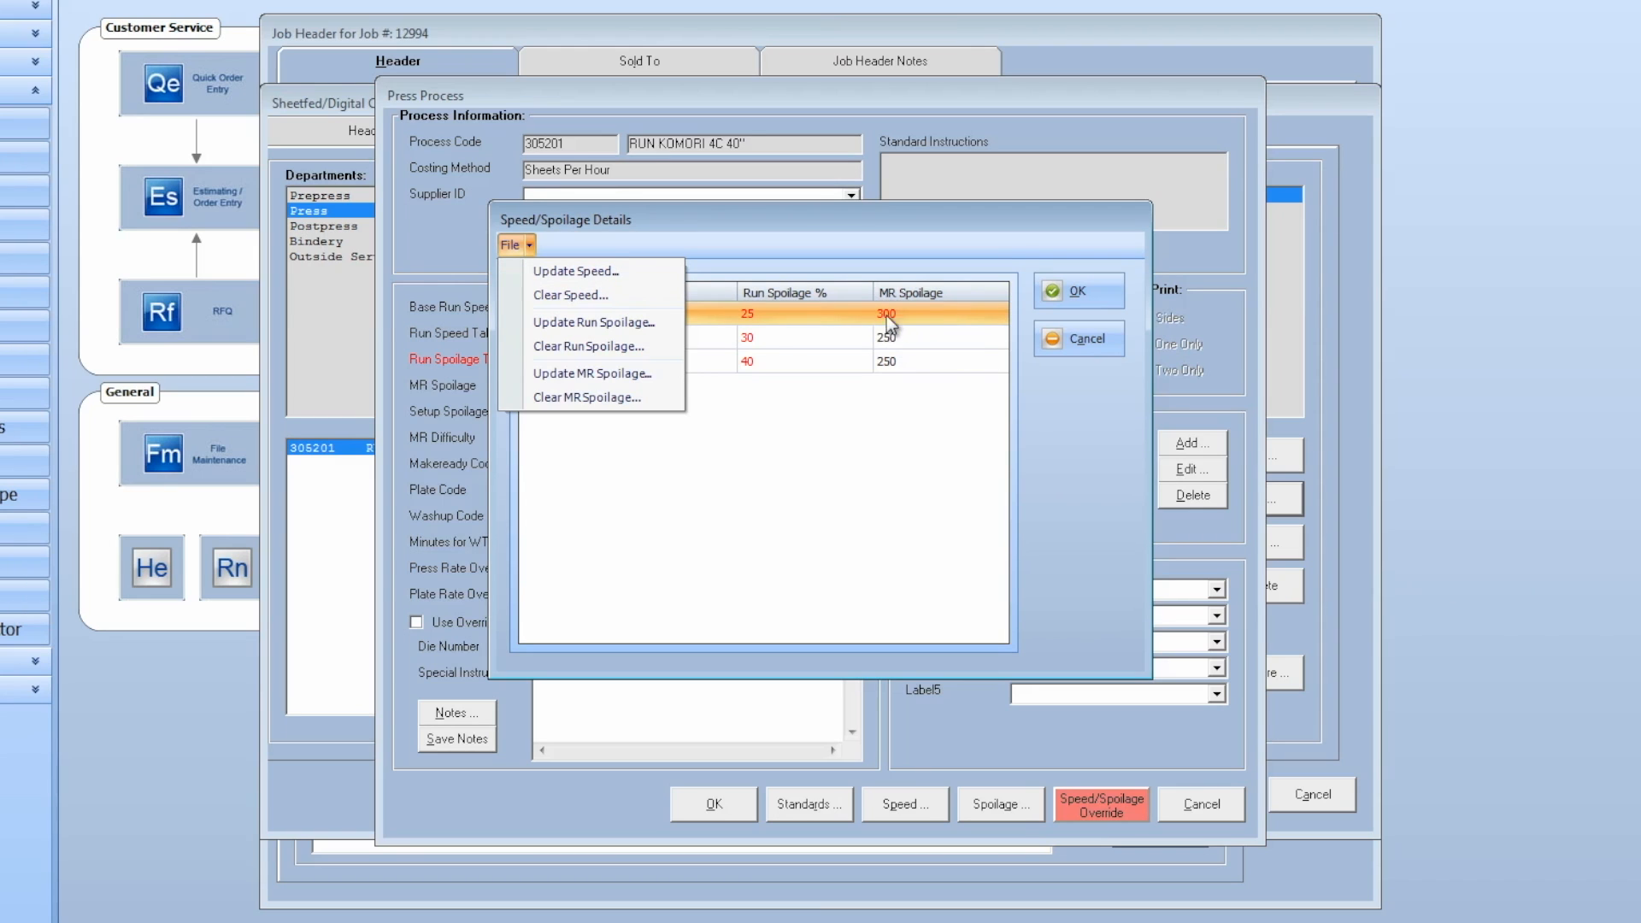
left_click(582, 375)
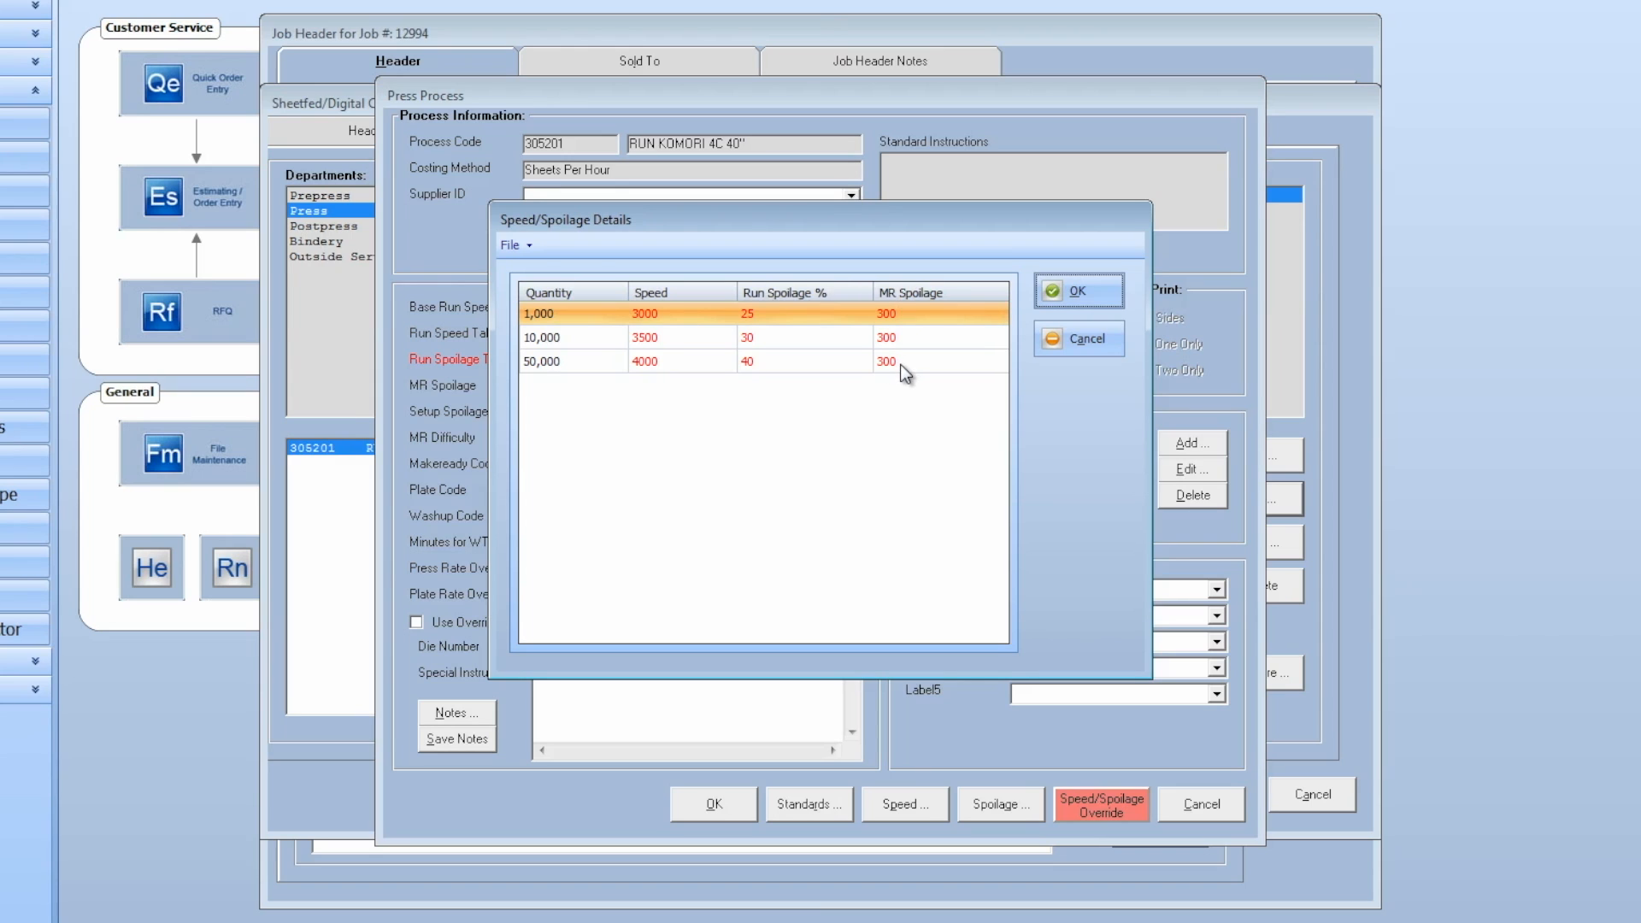
Clear the speed, run spoilage and MR spoilage overrides for all quantities of the Komori press process and accept the cleared details.
left_click(513, 245)
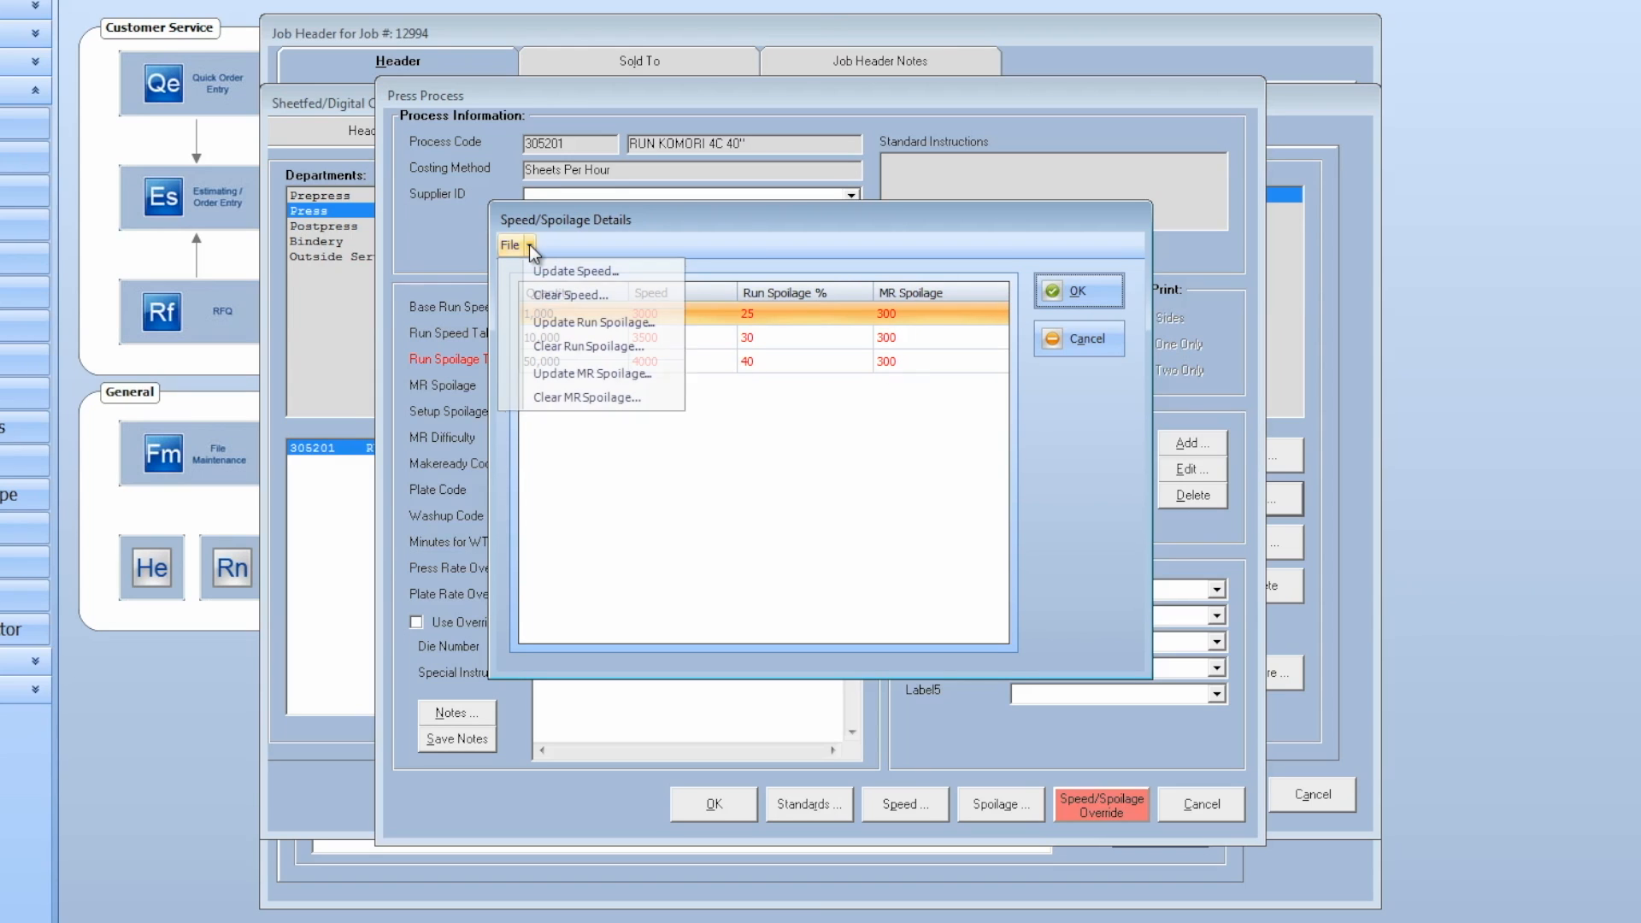
left_click(561, 296)
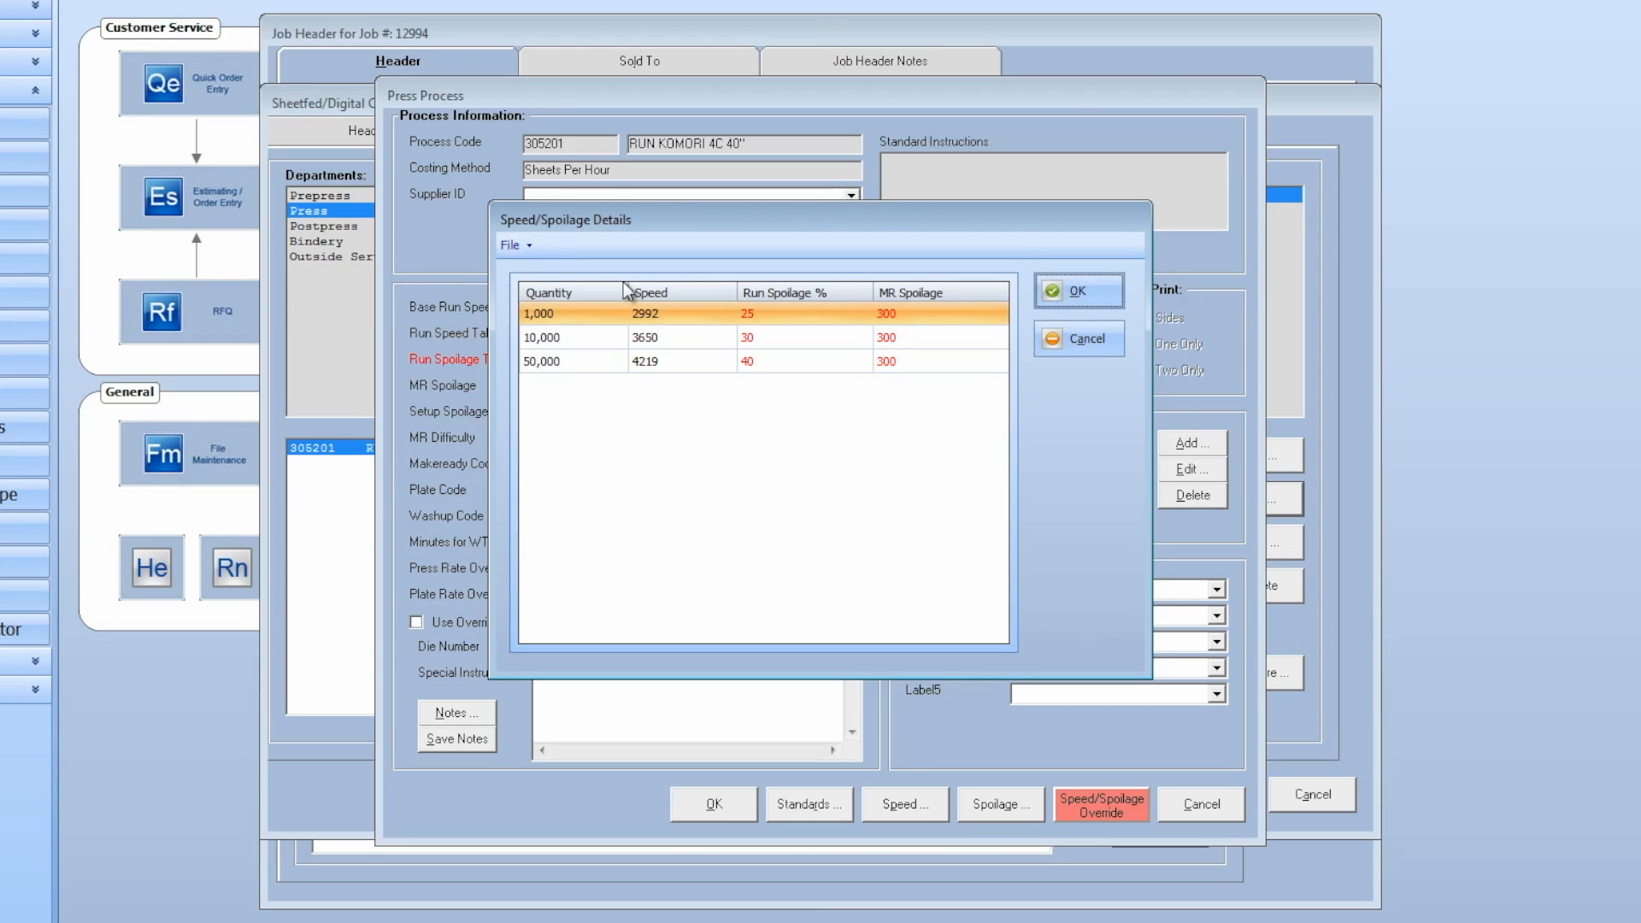
left_click(513, 245)
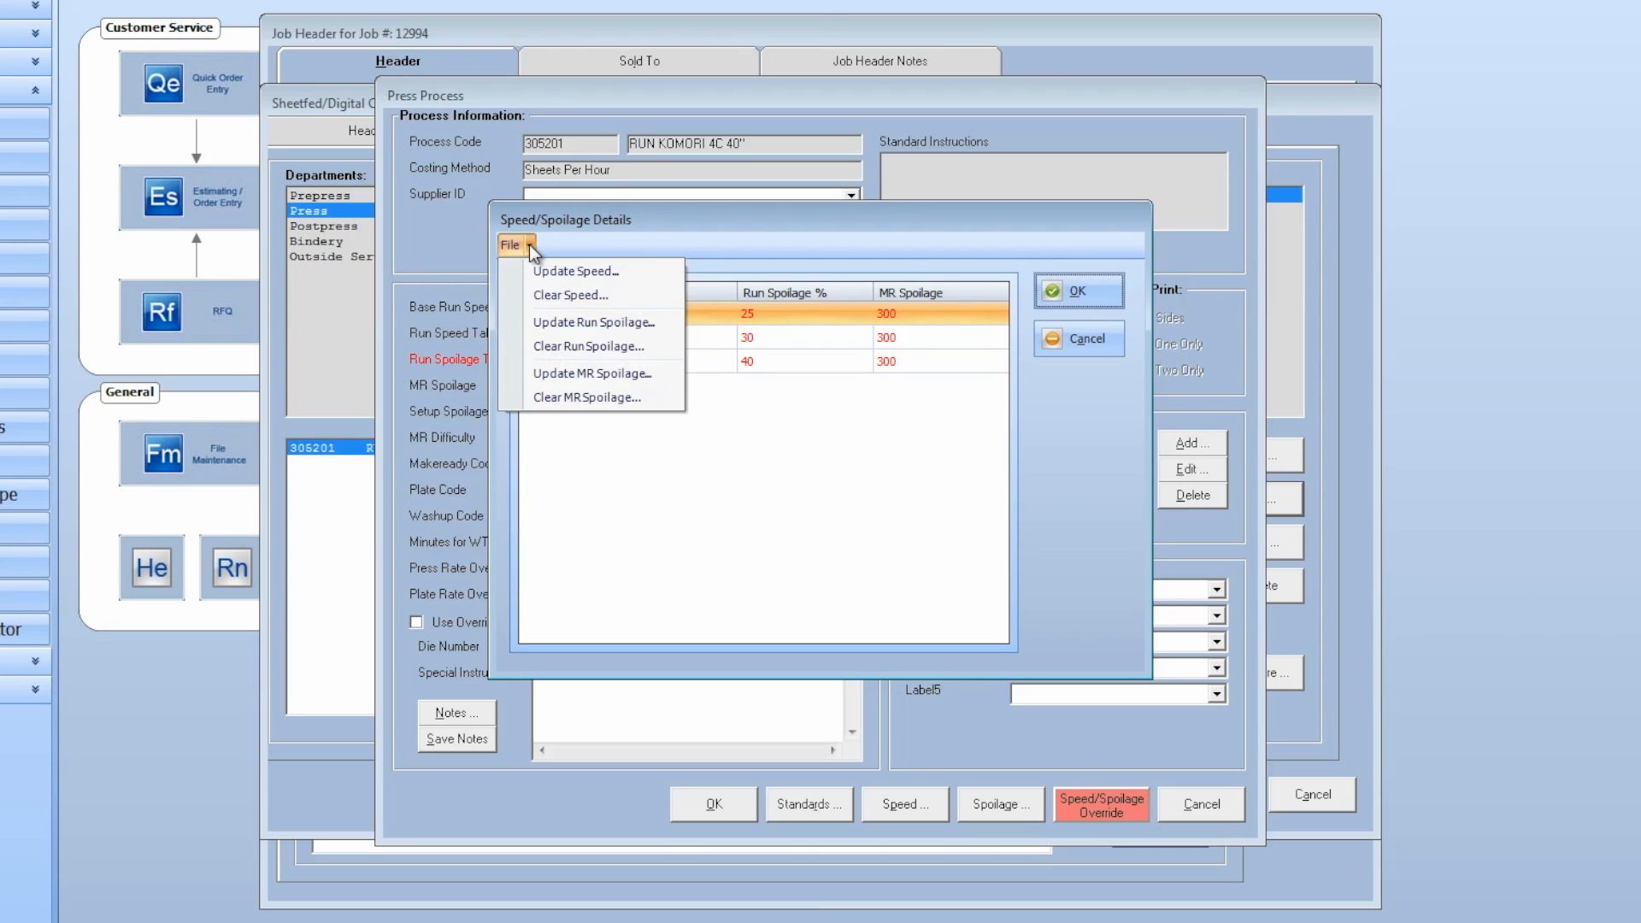
left_click(565, 348)
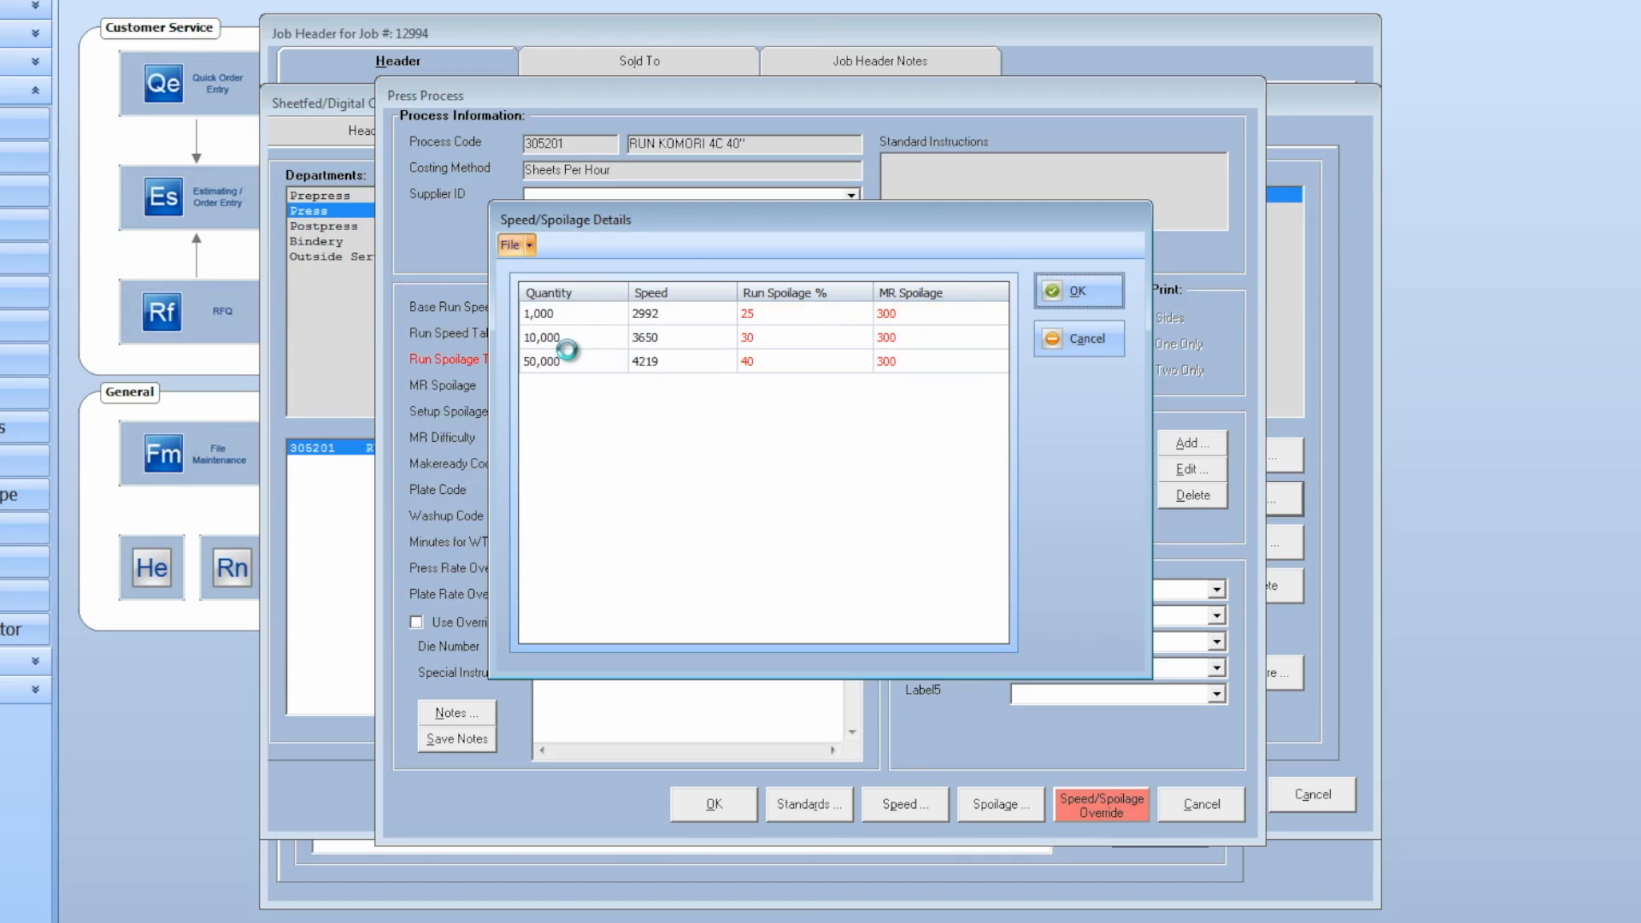
left_click(529, 248)
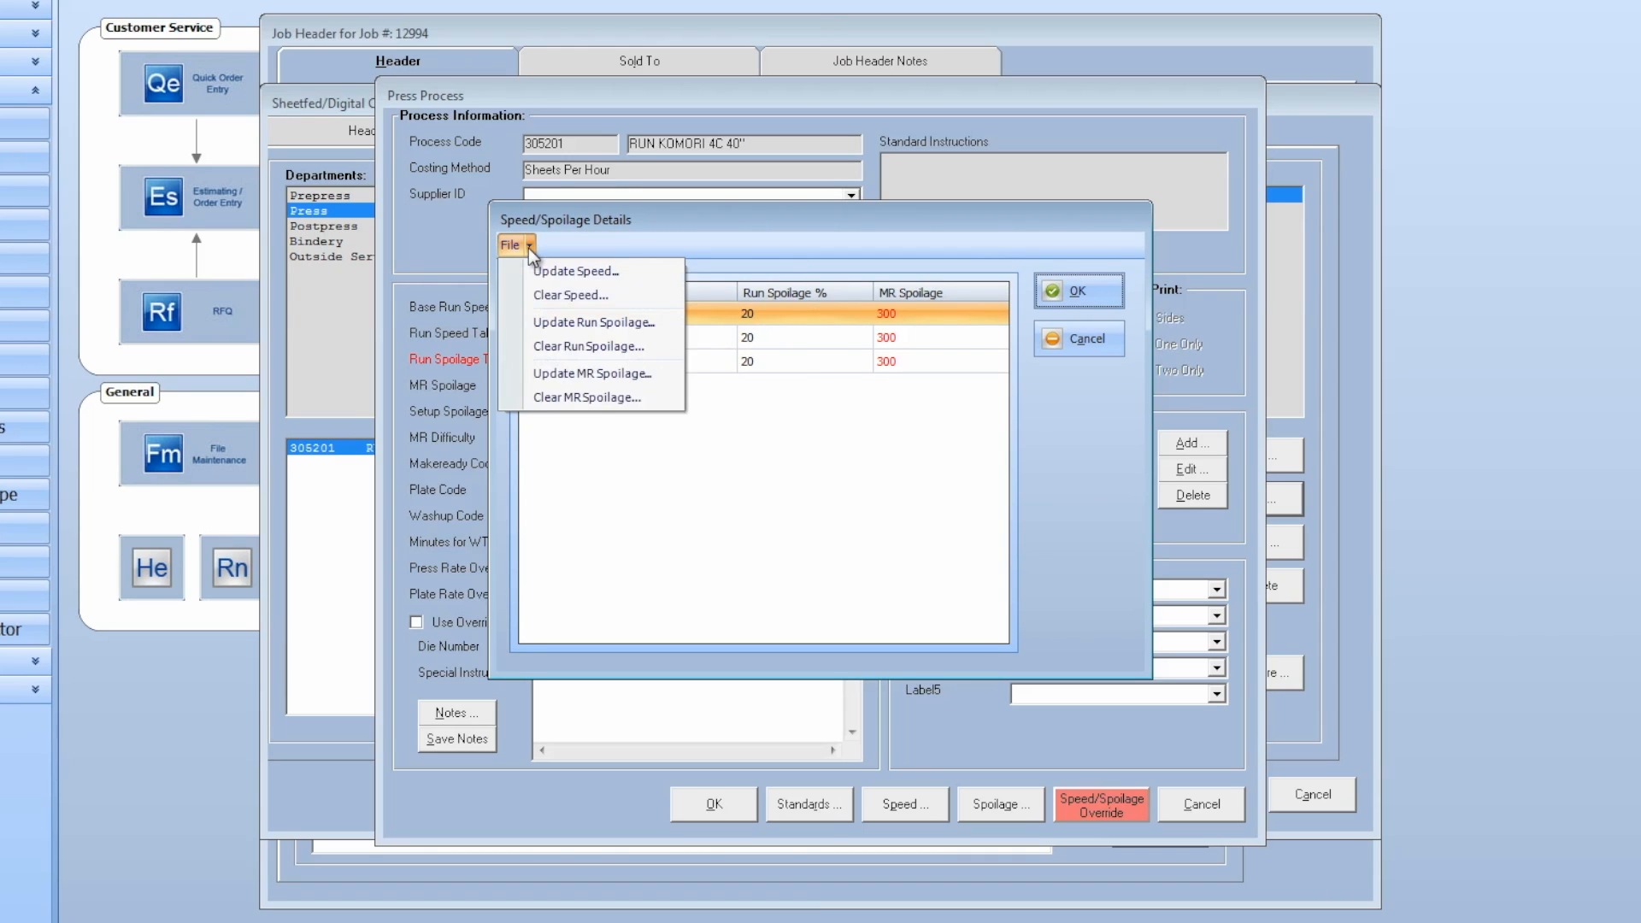
left_click(592, 404)
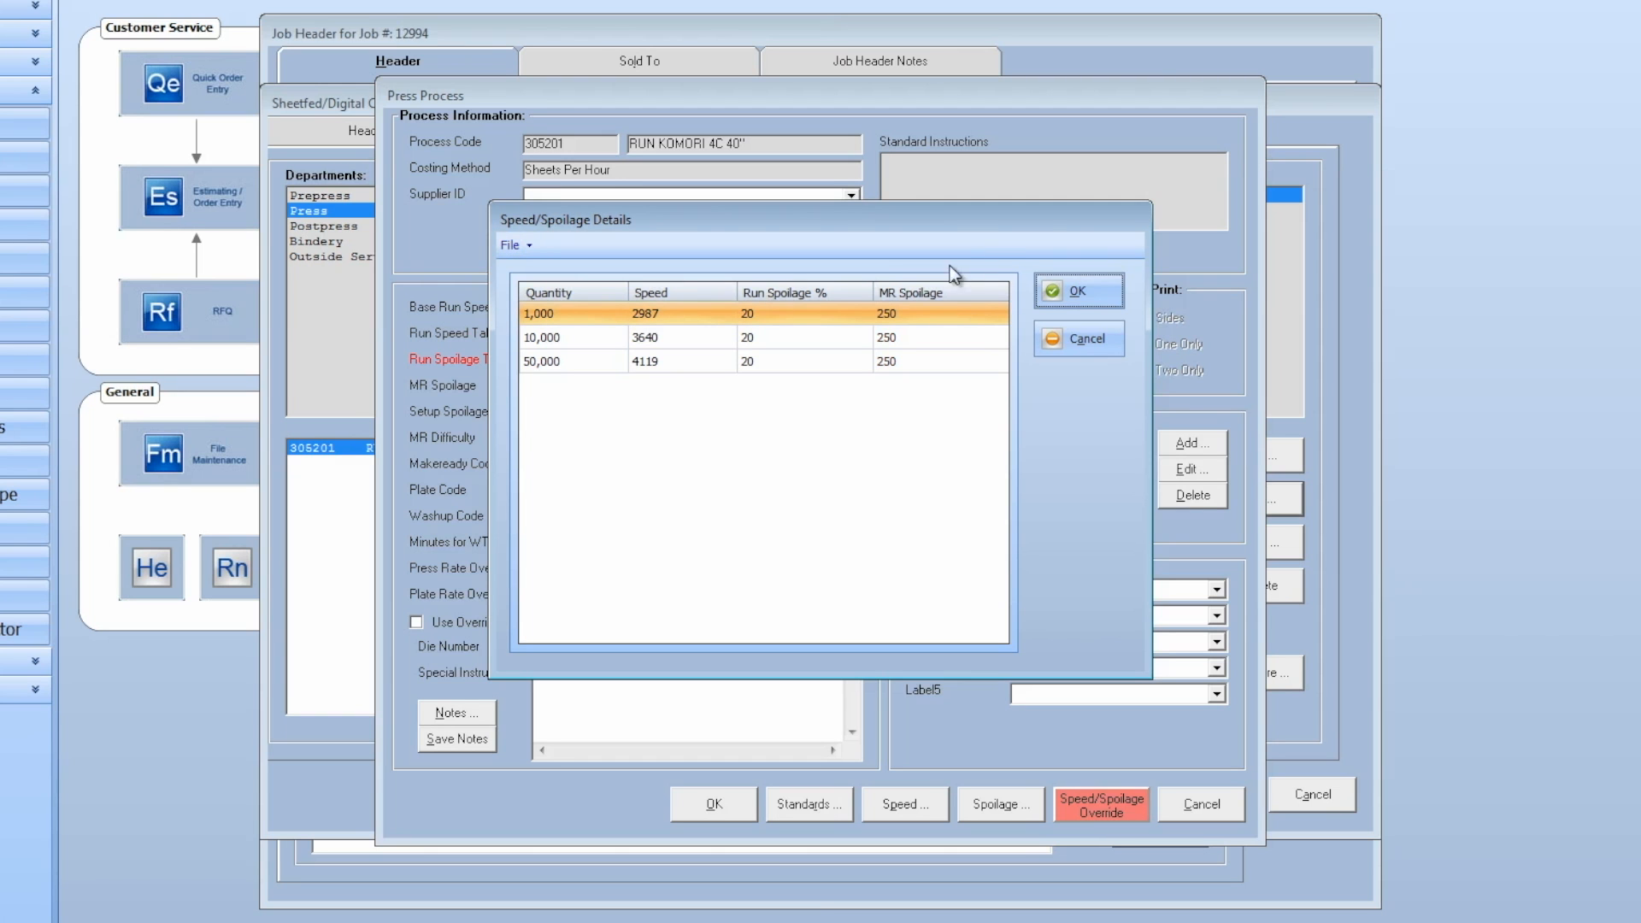
left_click(1078, 292)
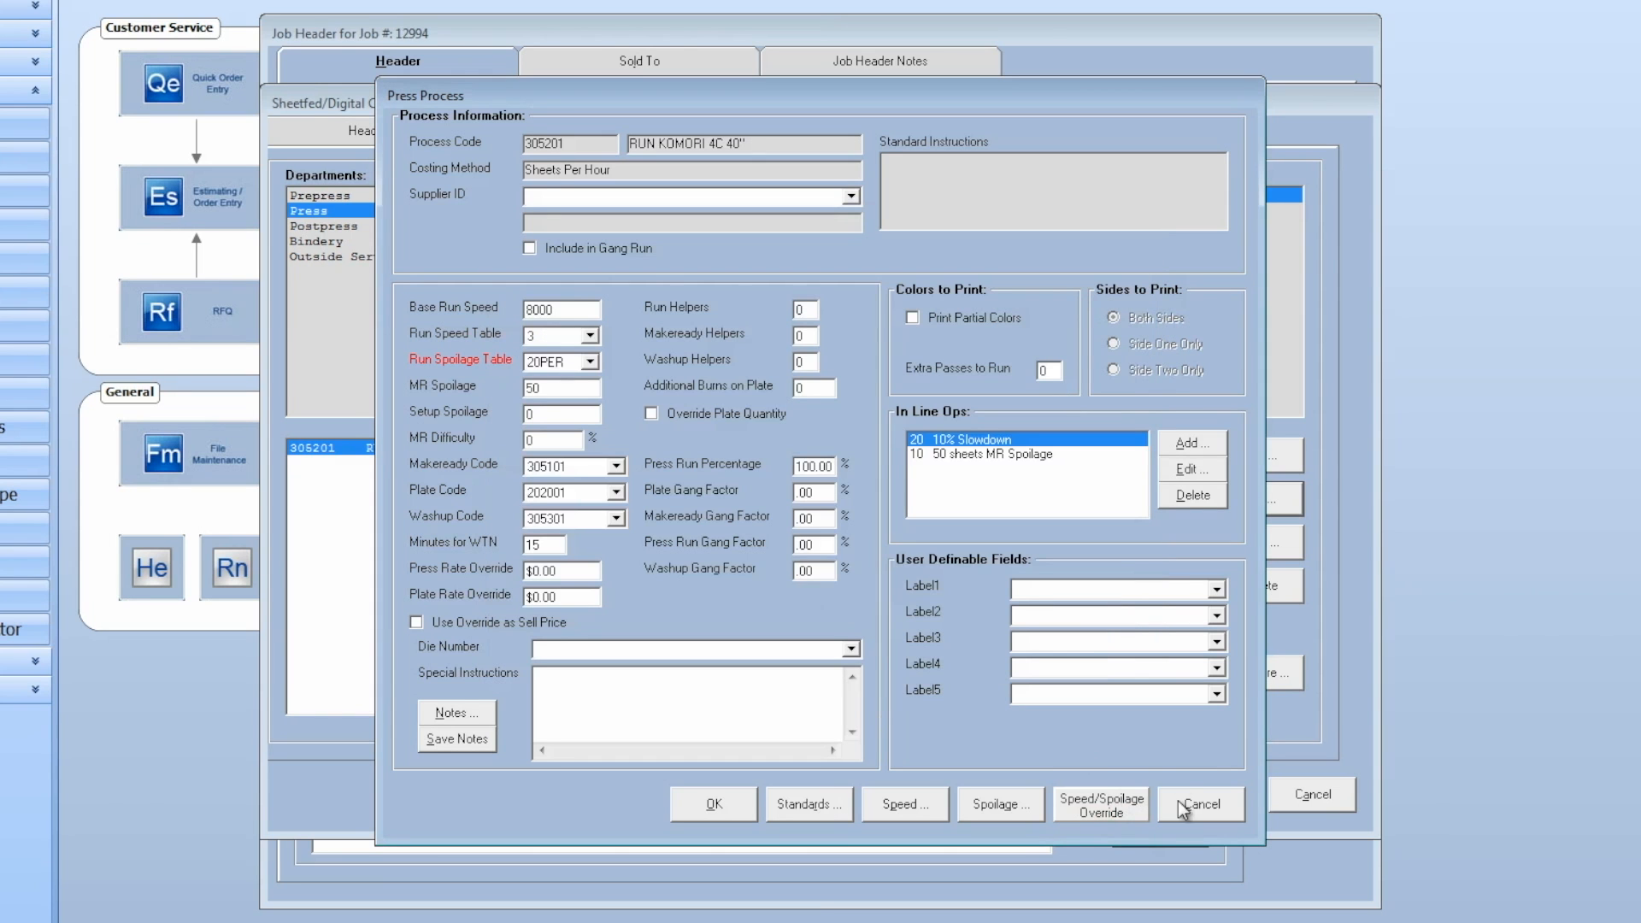